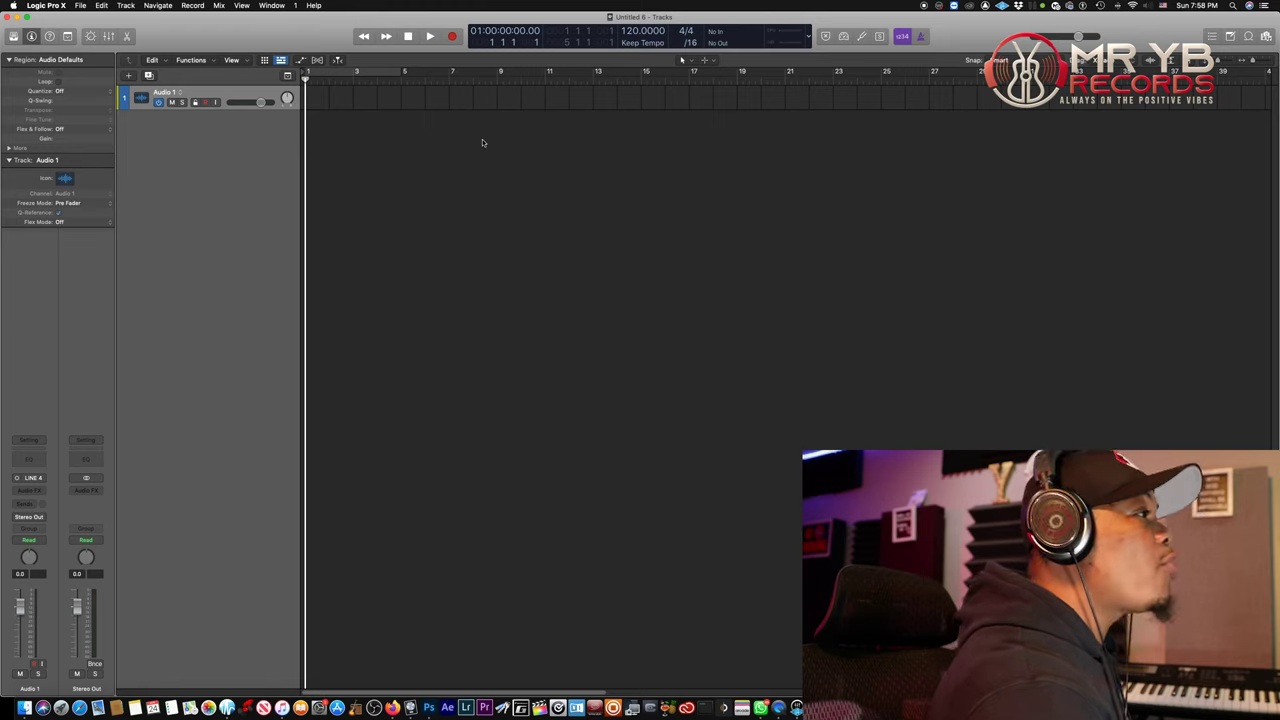
Step: Start importing an audio file into the project
{"action": "left_click", "coordinate": [80, 5]}
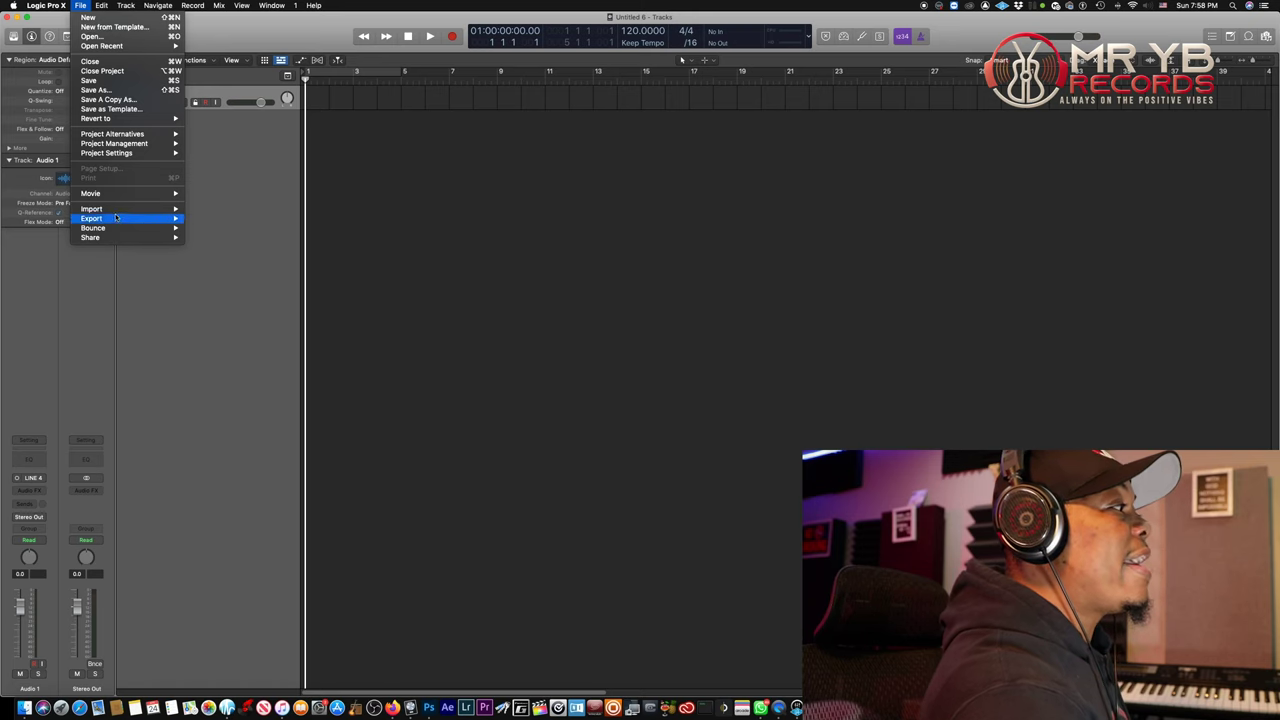
{"action": "mouse_move", "coordinate": [117, 211]}
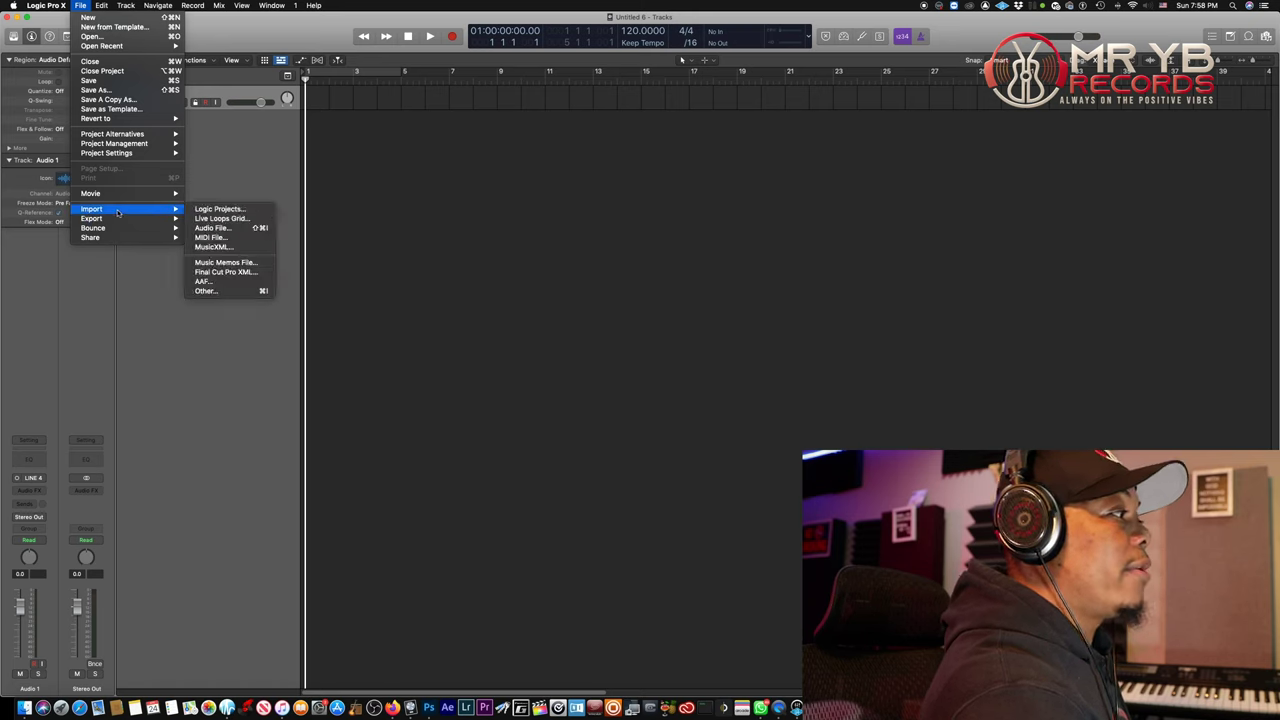
{"action": "left_click", "coordinate": [232, 233]}
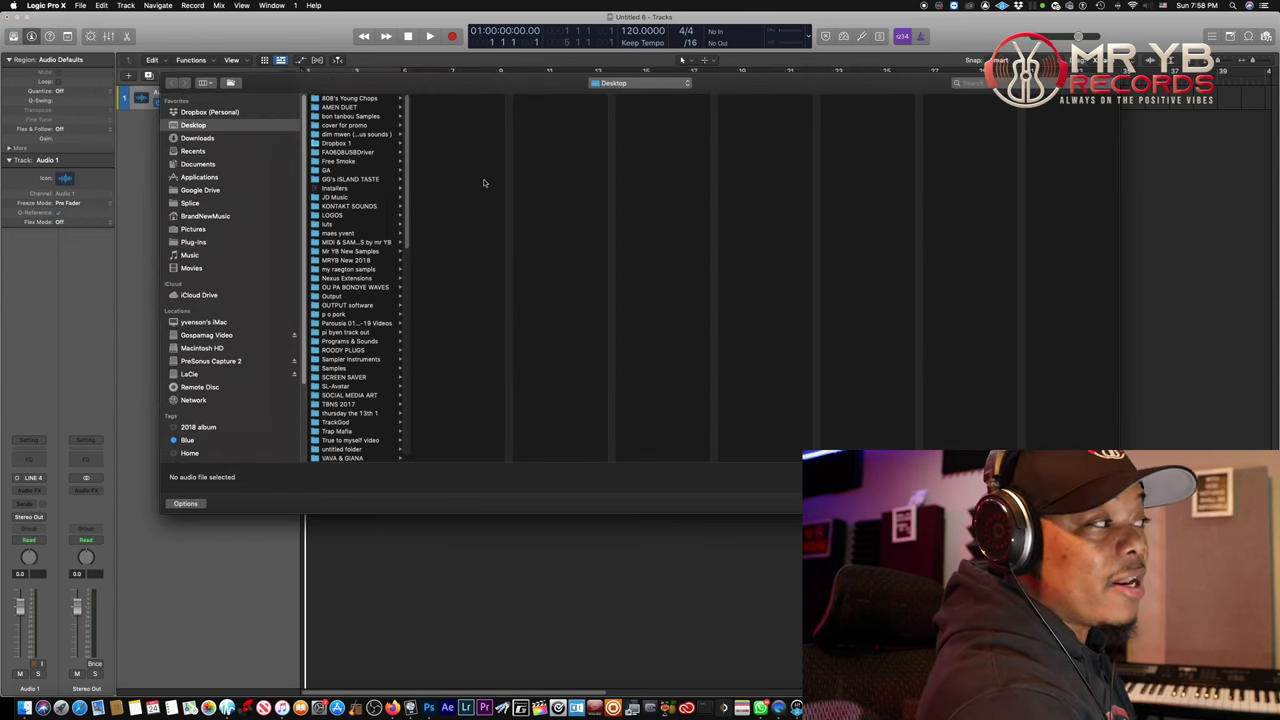
Step: Browse the Desktop, Downloads and Documents folders and the LaCie drive for an audio file to import
{"action": "scroll", "coordinate": [369, 287], "scroll_direction": "down", "scroll_amount": 5}
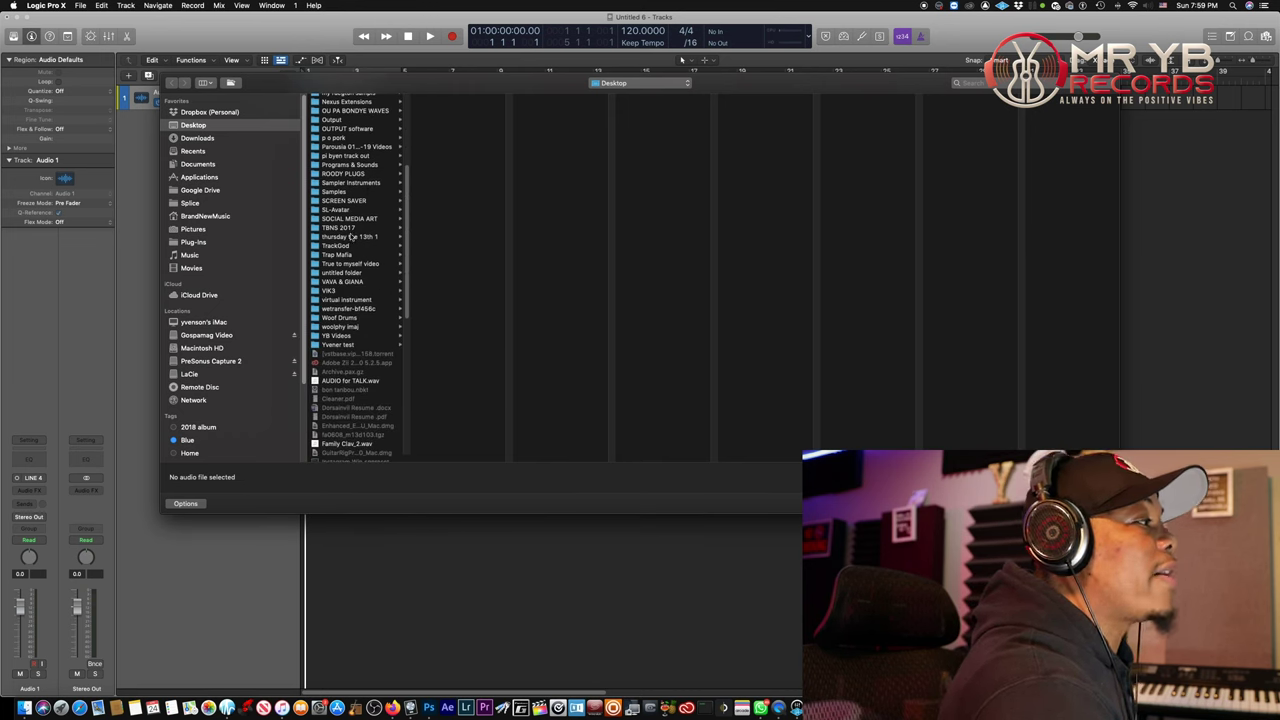
{"action": "left_click", "coordinate": [205, 140]}
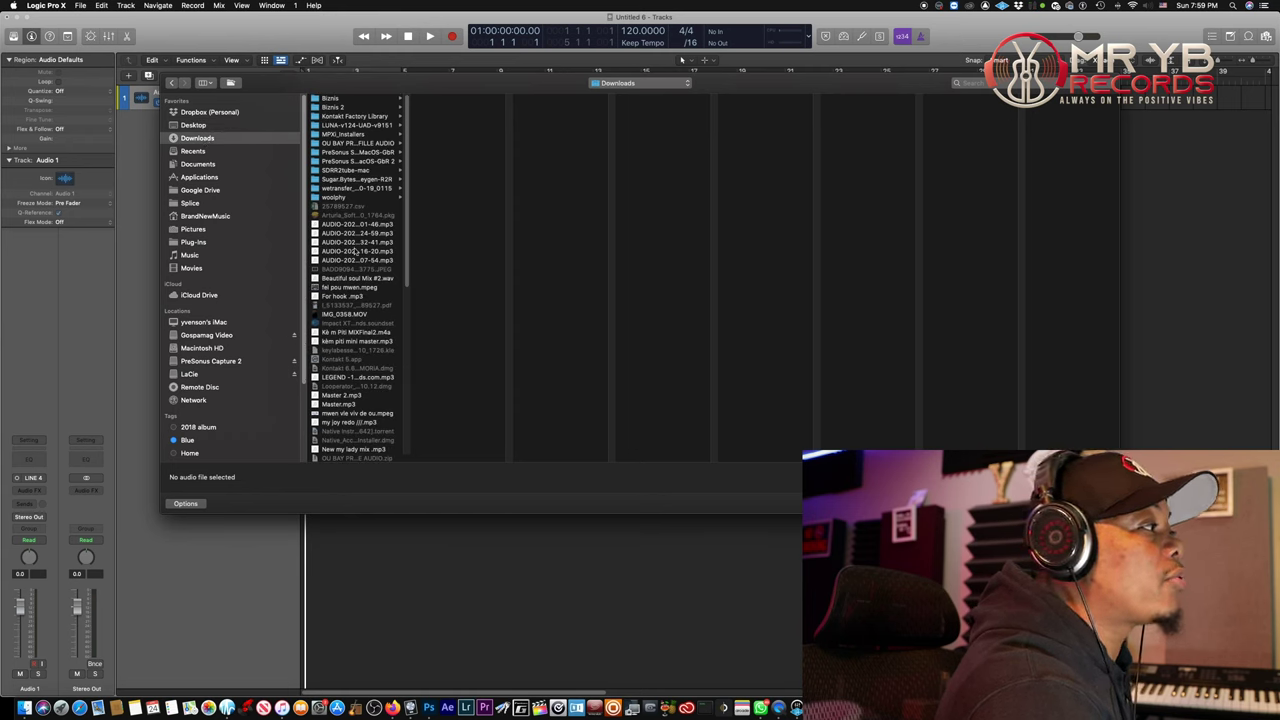
{"action": "scroll", "coordinate": [355, 251], "scroll_direction": "down", "scroll_amount": 10}
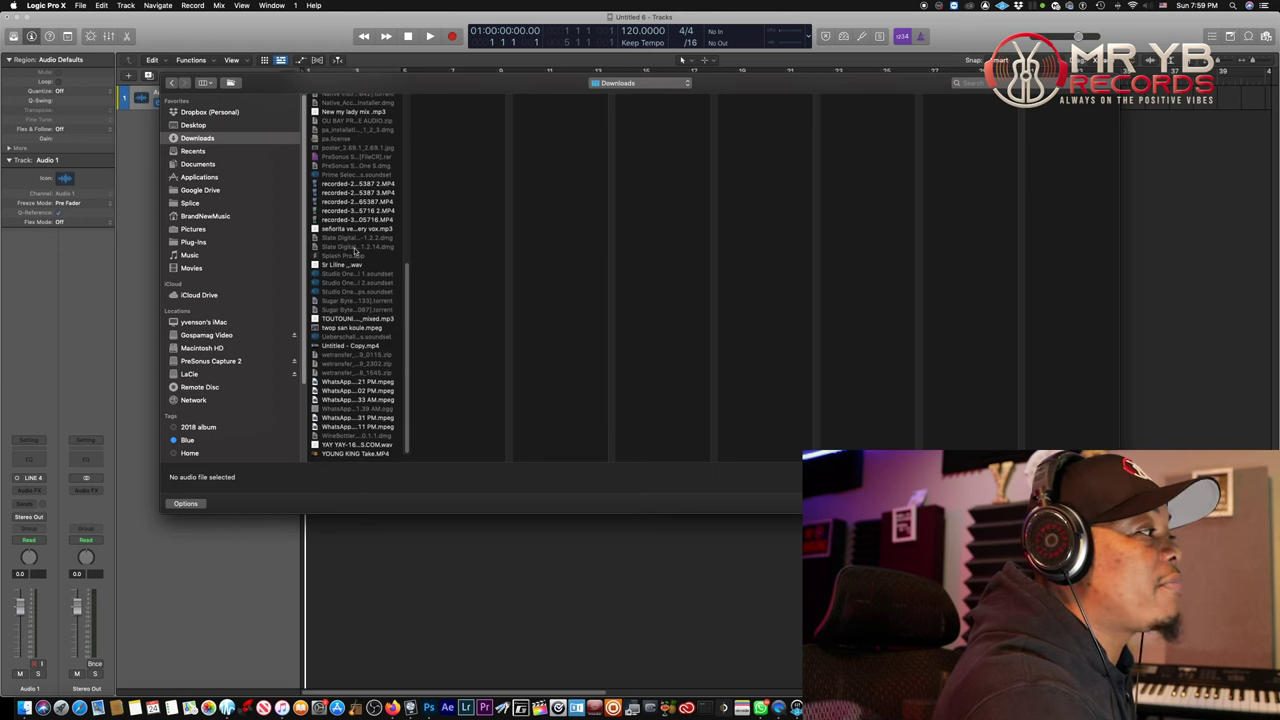
{"action": "scroll", "coordinate": [355, 251], "scroll_direction": "up", "scroll_amount": 10}
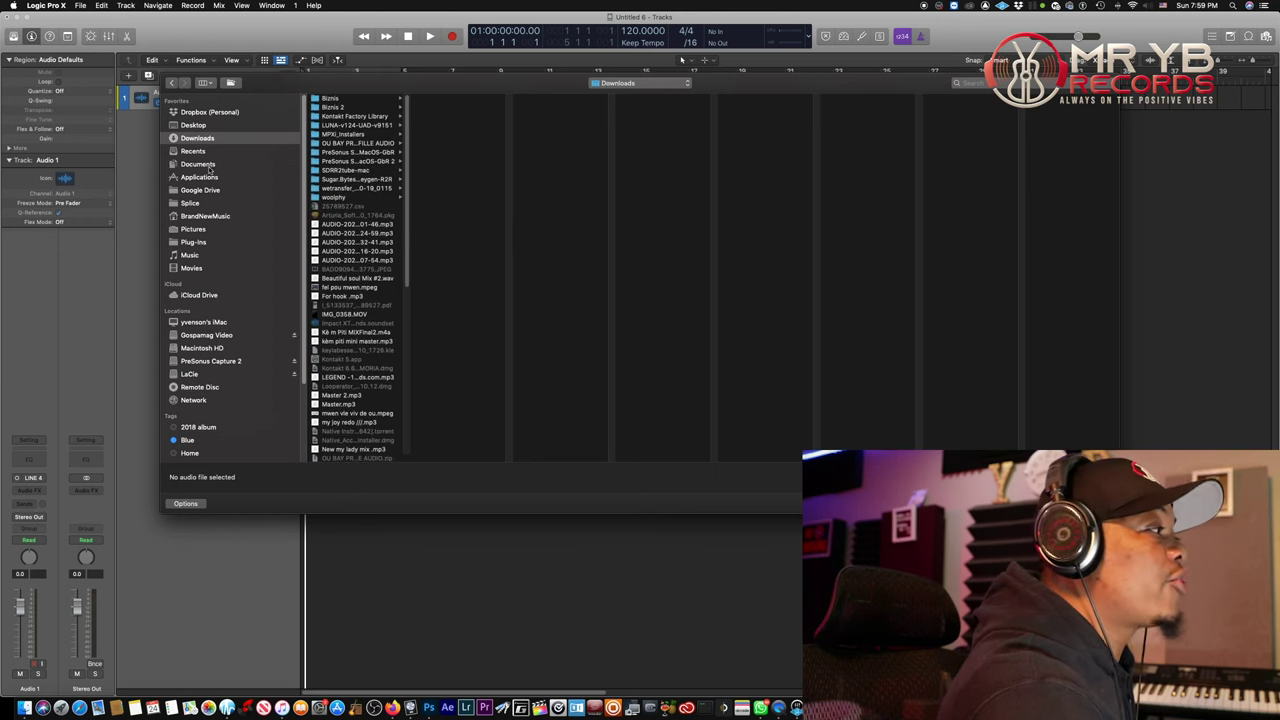
{"action": "left_click", "coordinate": [199, 164]}
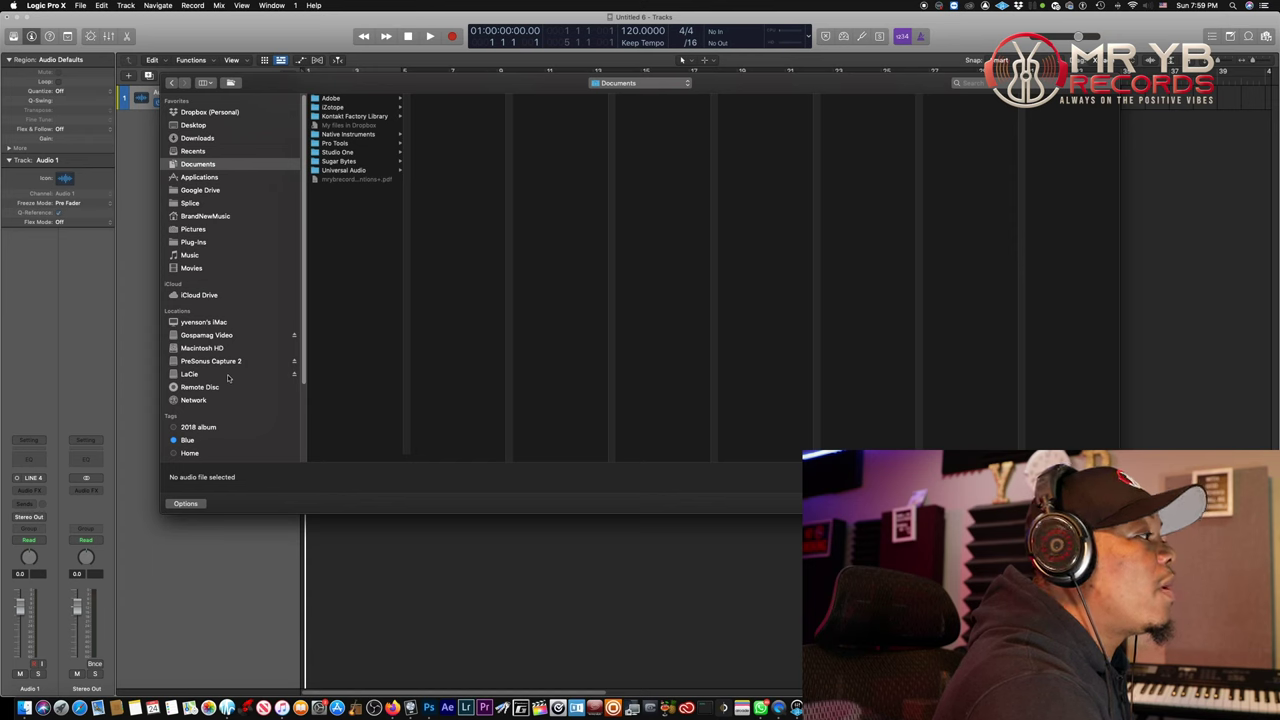
{"action": "left_click", "coordinate": [229, 375]}
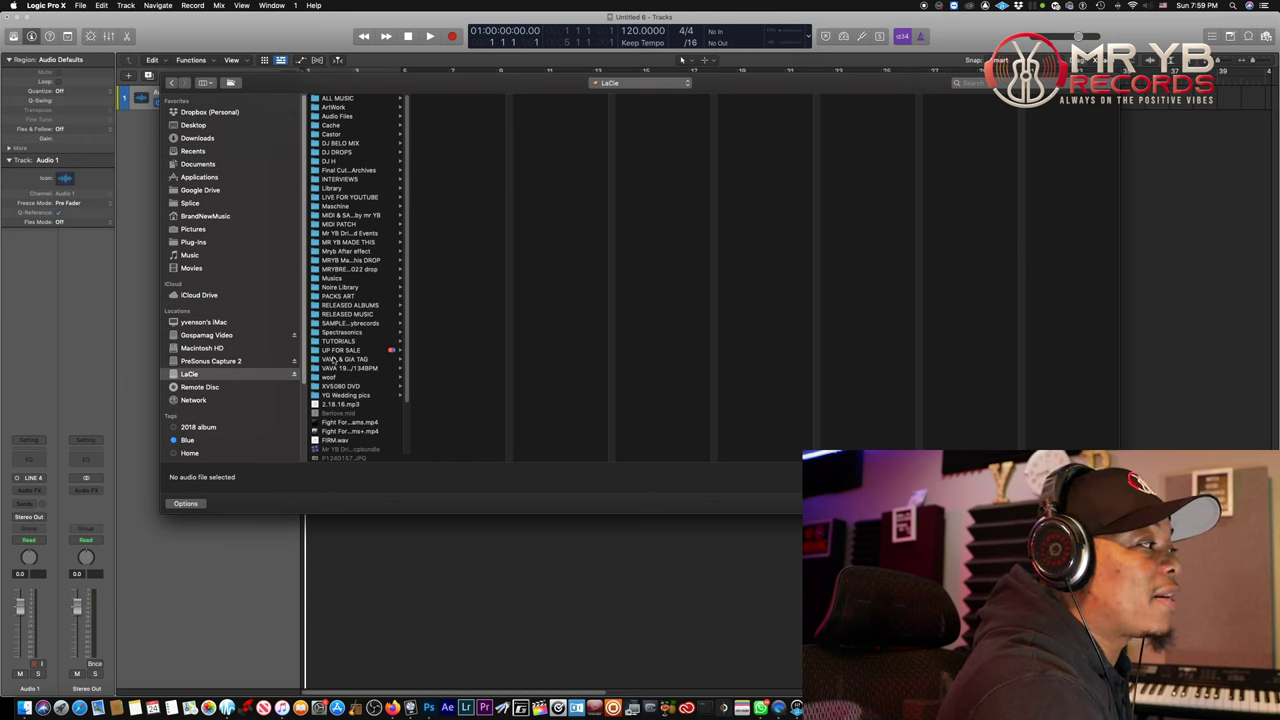
{"action": "scroll", "coordinate": [340, 226], "scroll_direction": "down", "scroll_amount": 3}
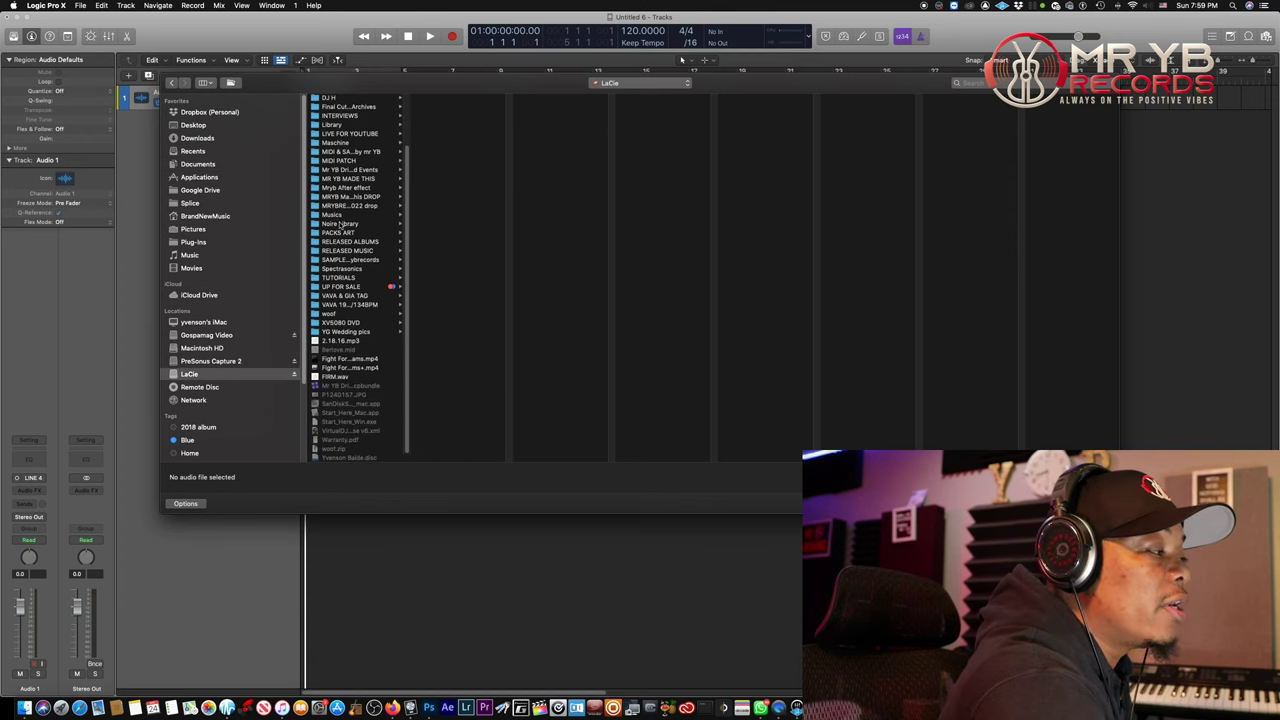
{"action": "scroll", "coordinate": [340, 226], "scroll_direction": "up", "scroll_amount": 4}
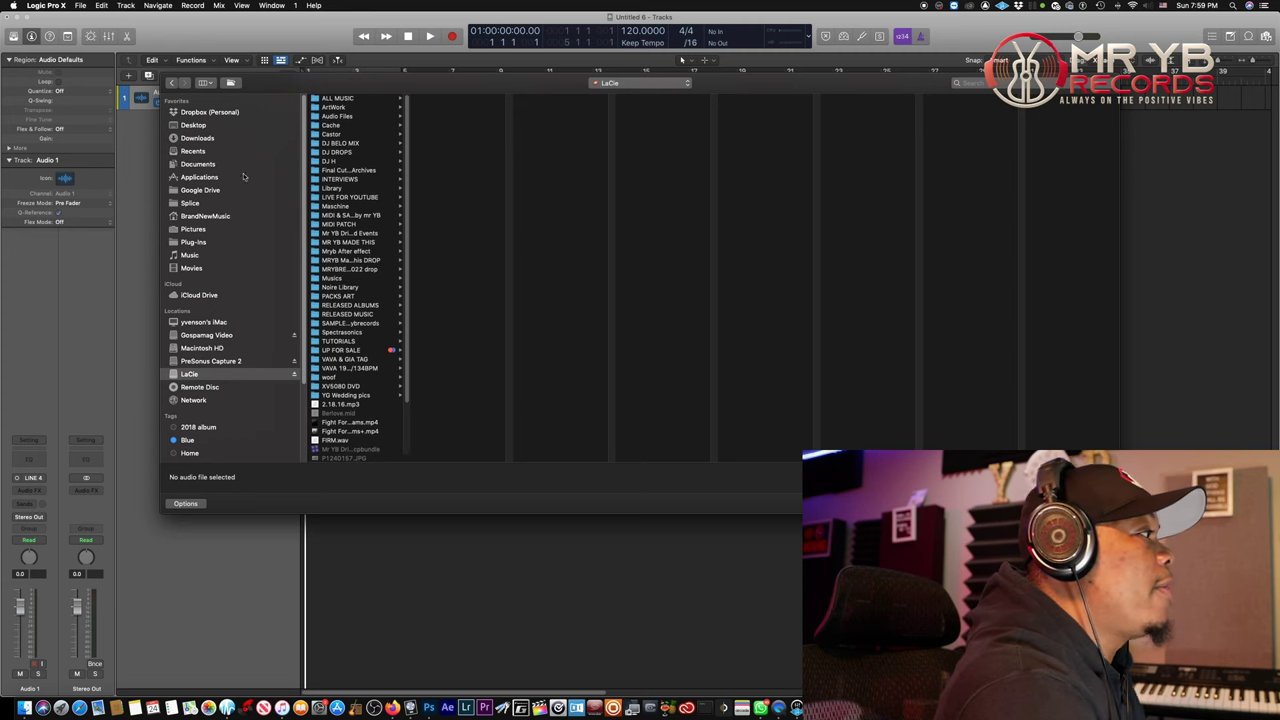
Step: Import REVEYEW.wav from the Desktop folder onto the Audio 1 track, including its tempo information
{"action": "left_click", "coordinate": [207, 128]}
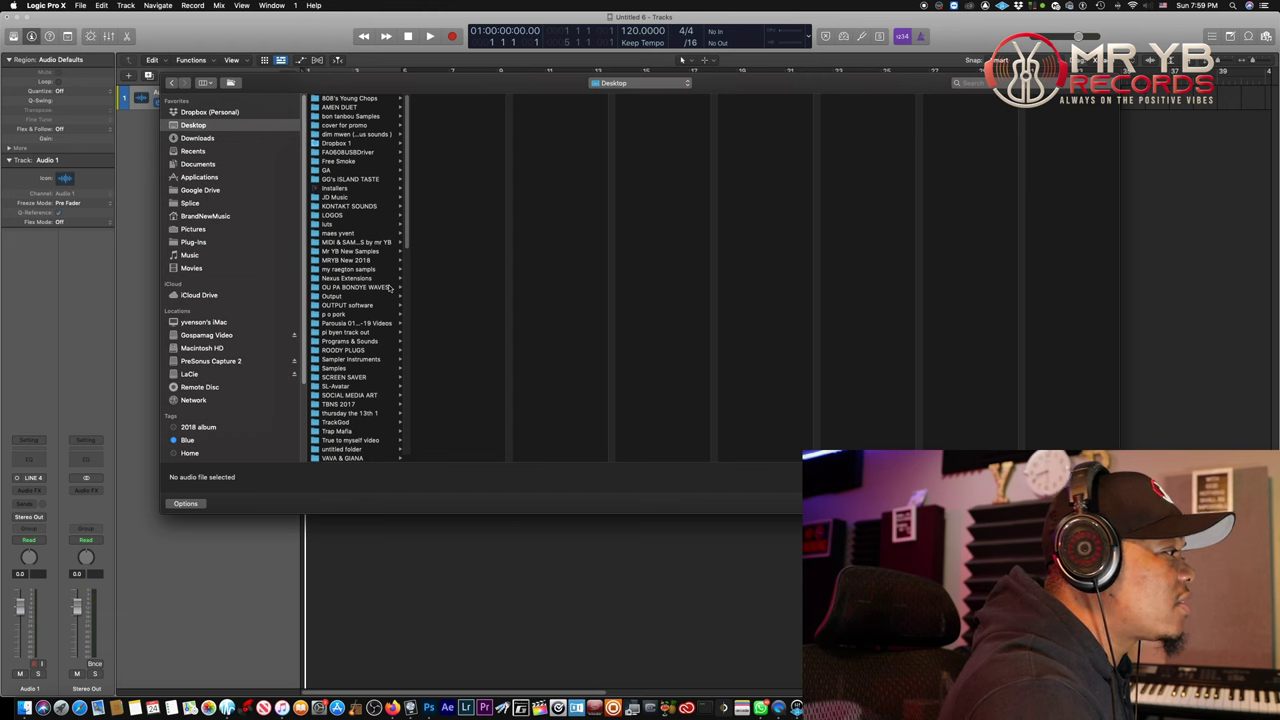
{"action": "scroll", "coordinate": [389, 288], "scroll_direction": "down", "scroll_amount": 15}
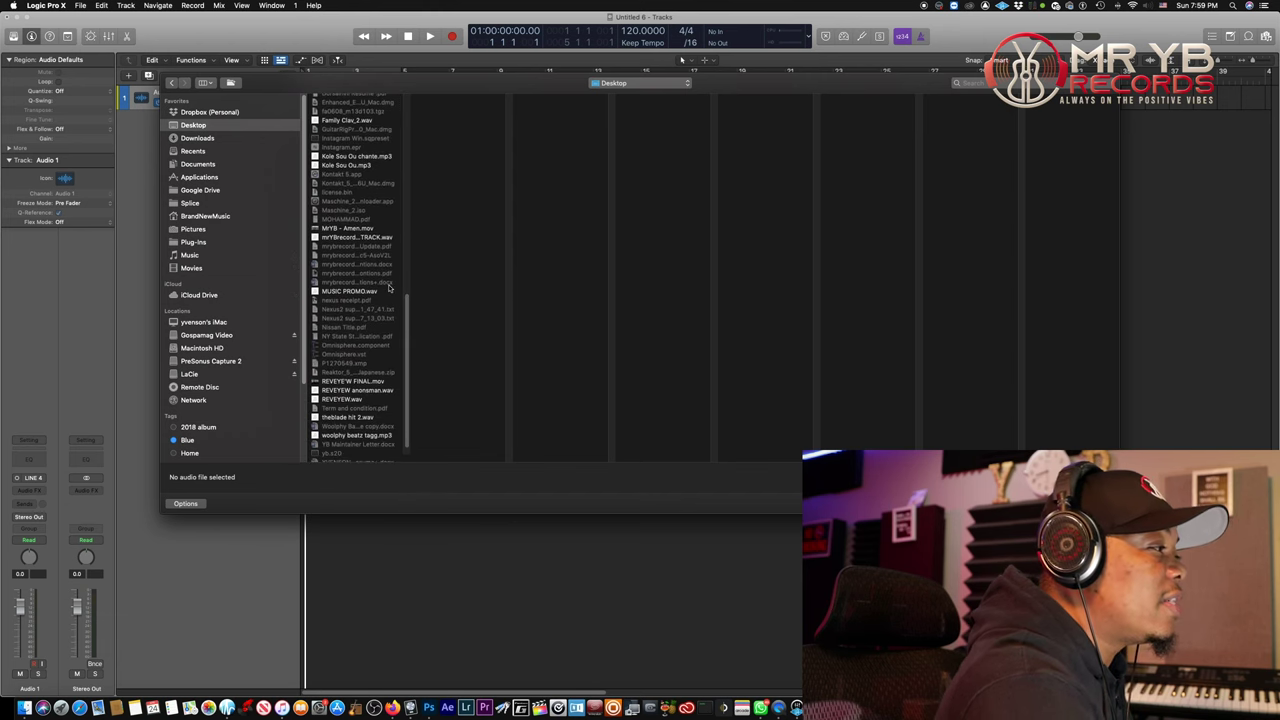
{"action": "left_click", "coordinate": [344, 400]}
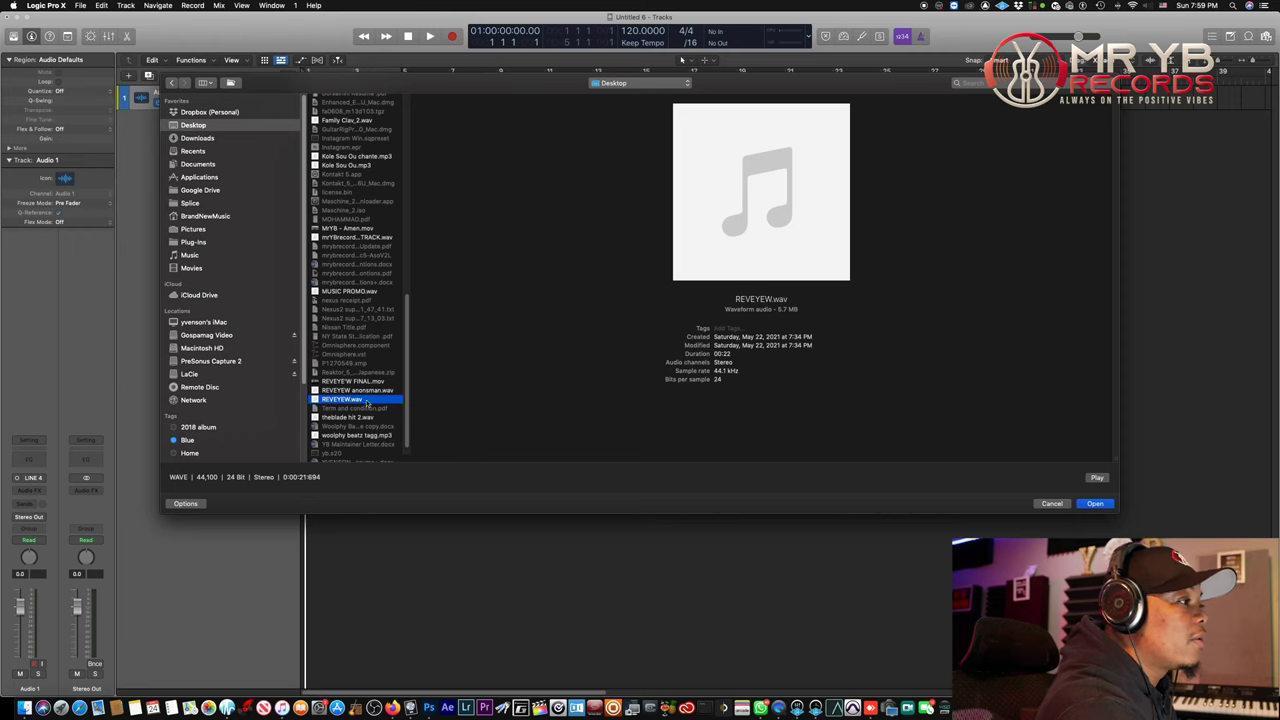
{"action": "left_click", "coordinate": [1097, 478]}
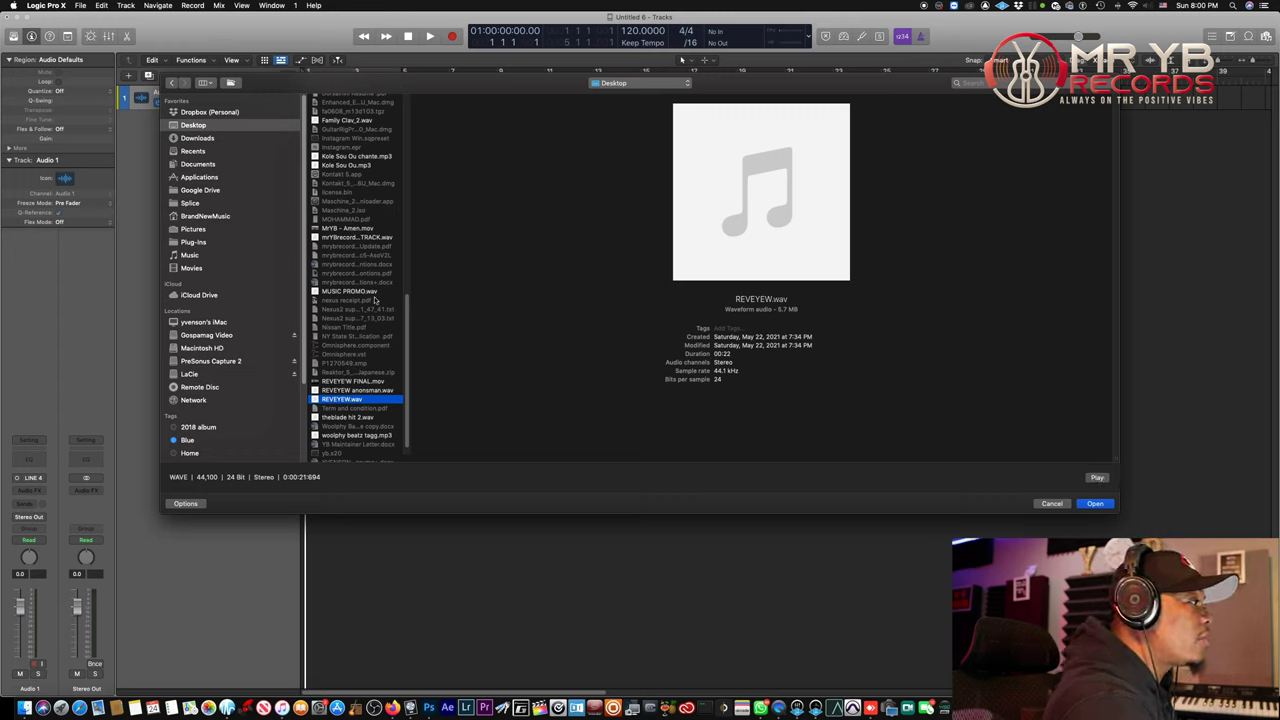
{"action": "left_click", "coordinate": [347, 293]}
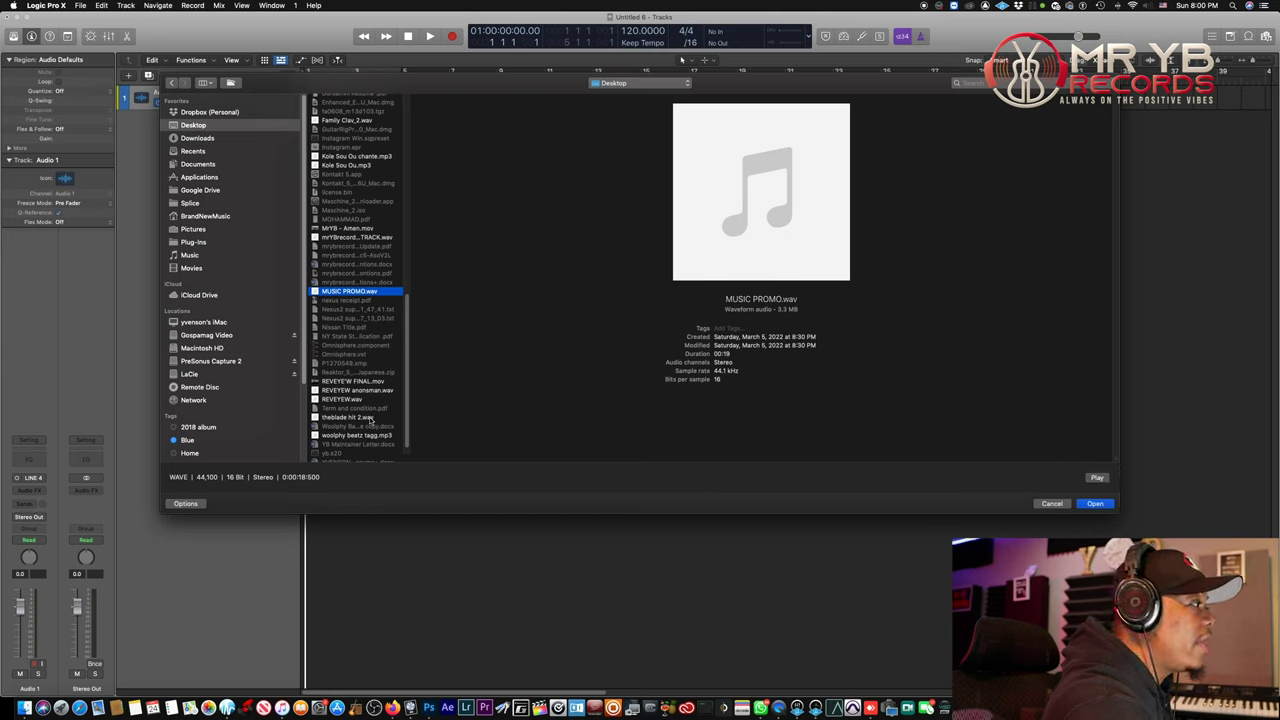
{"action": "left_click", "coordinate": [345, 399]}
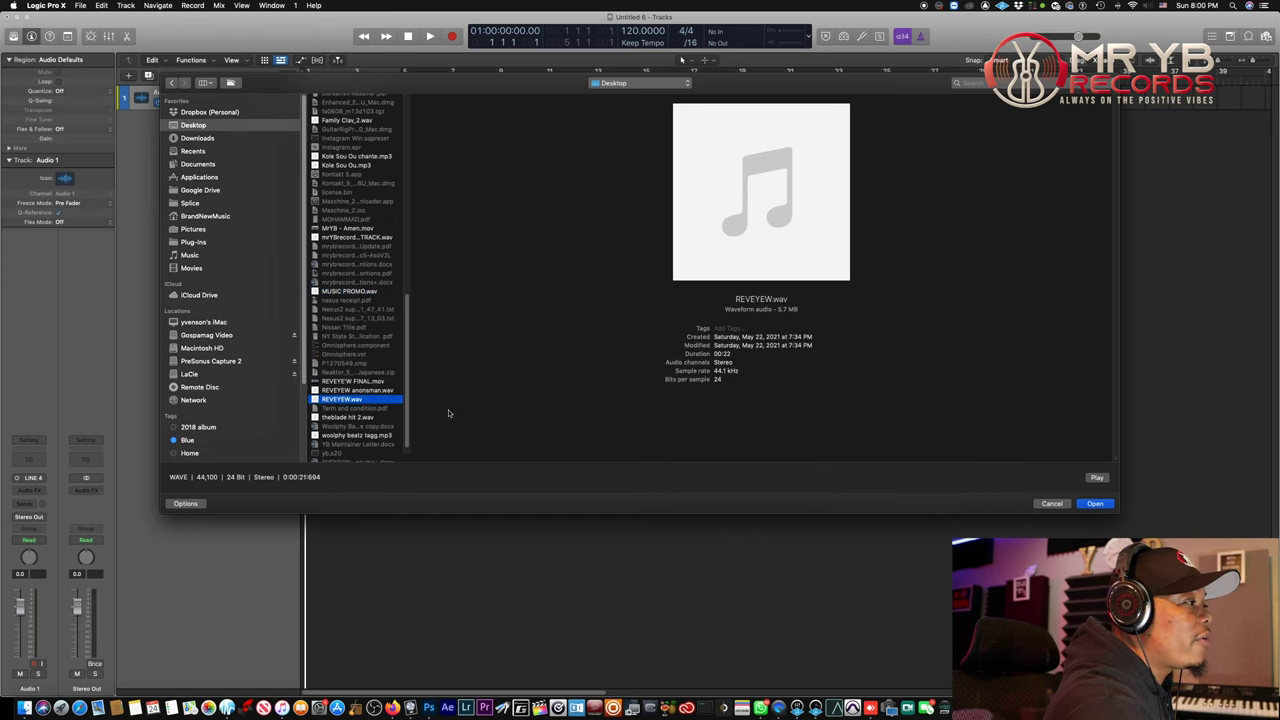
{"action": "left_click", "coordinate": [1096, 503]}
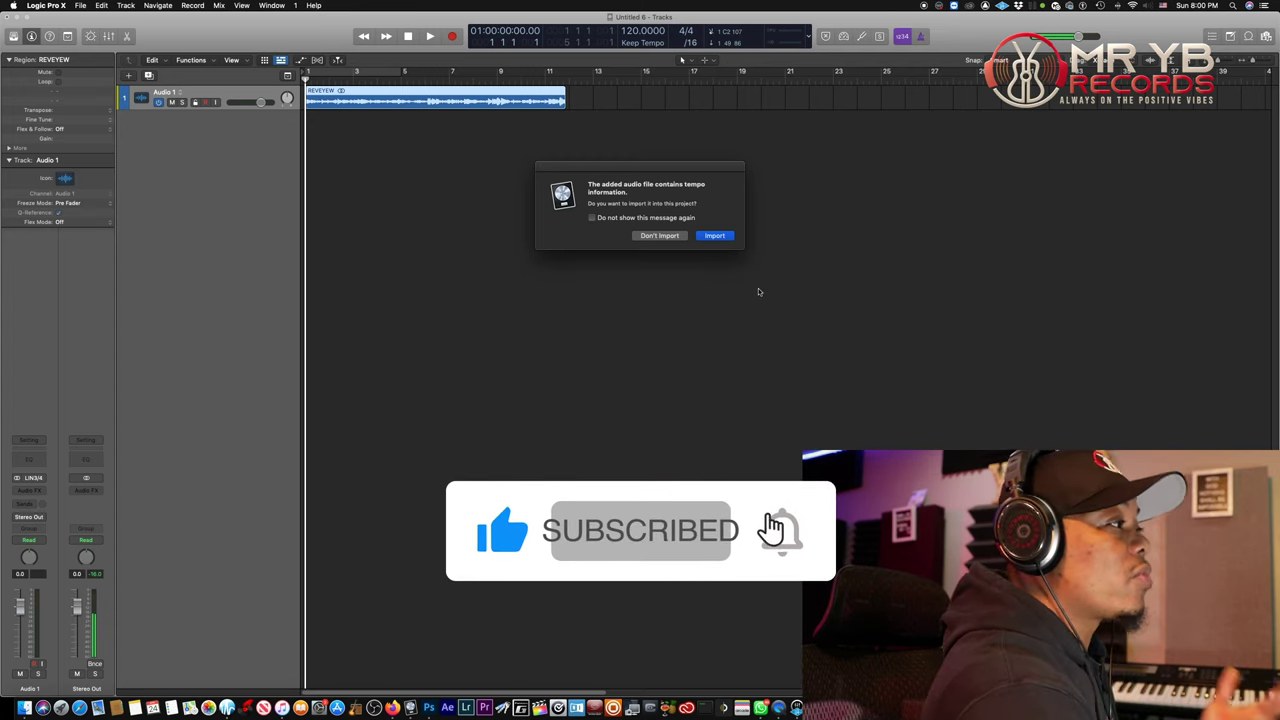
{"action": "left_click", "coordinate": [716, 236]}
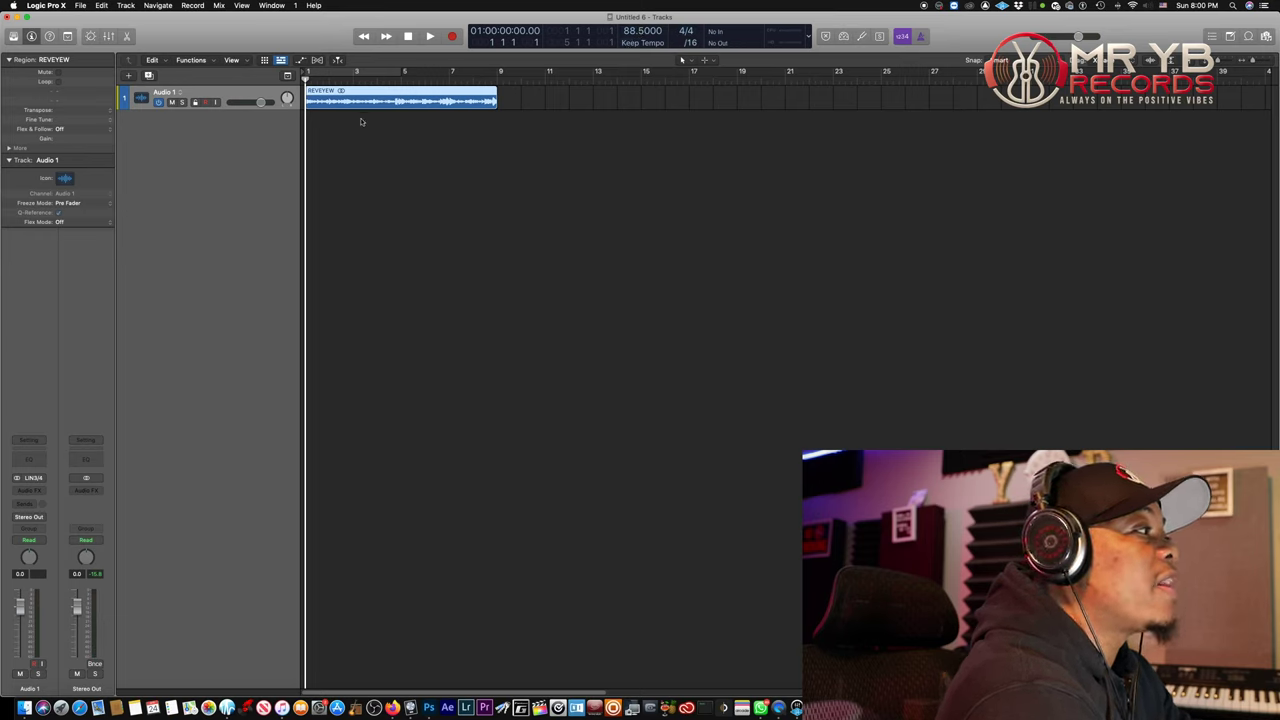
Step: Set the cycle range over the REVEYEW region from bar 1 to bar 9 and play its beginning
{"action": "left_click", "coordinate": [398, 70]}
{"action": "left_click_drag", "start_coordinate": [401, 72], "coordinate": [500, 87]}
{"action": "key", "text": "space"}
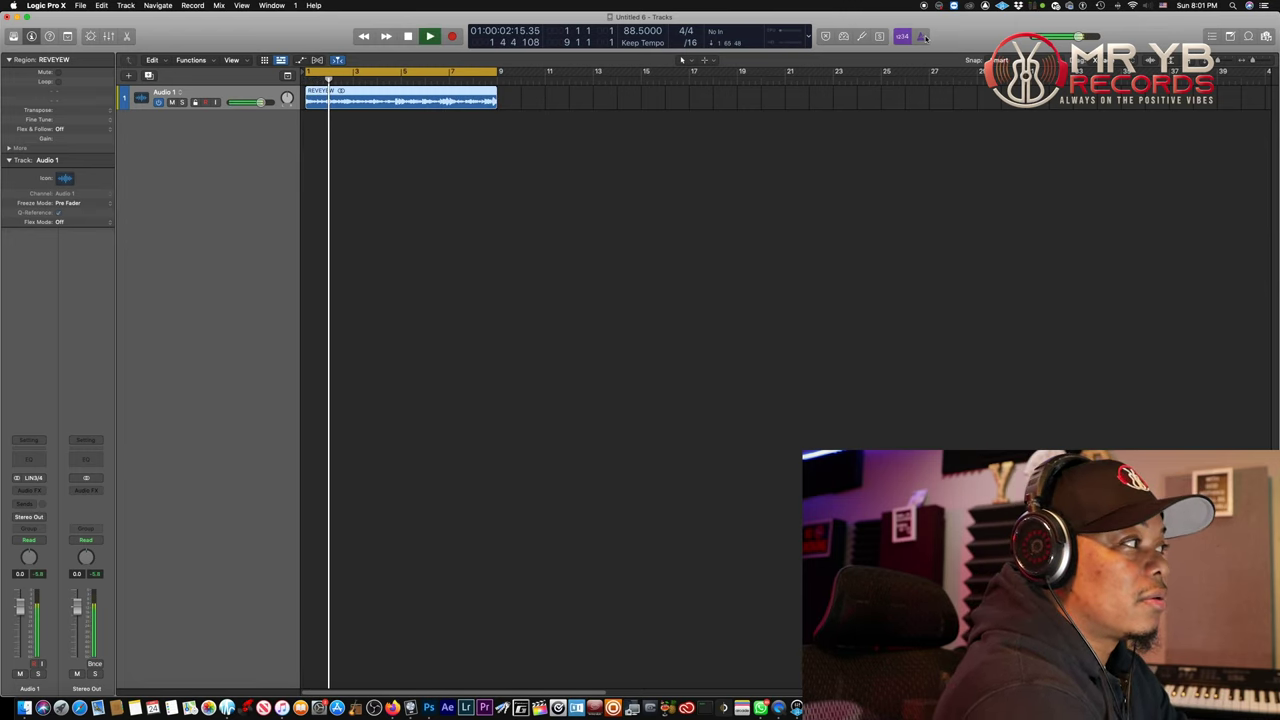
{"action": "key", "text": "space"}
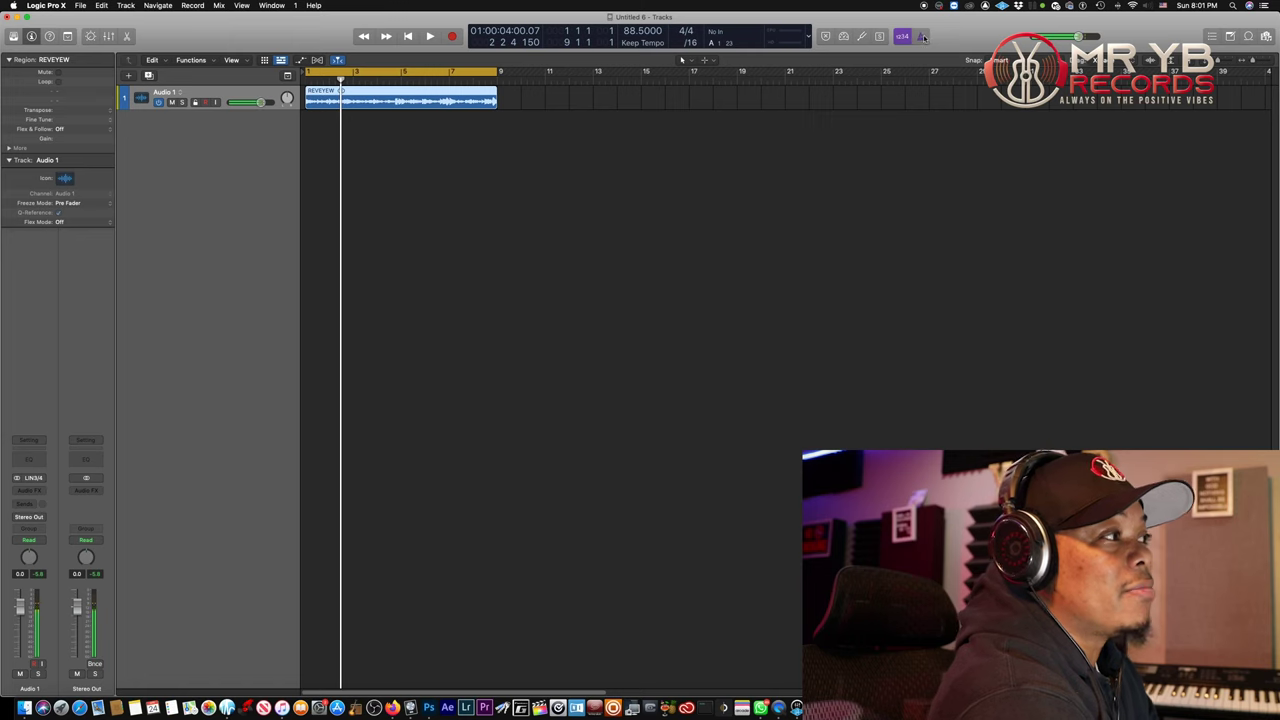
Step: Turn on the metronome and play the region briefly to check it against the beat
{"action": "left_click", "coordinate": [922, 36]}
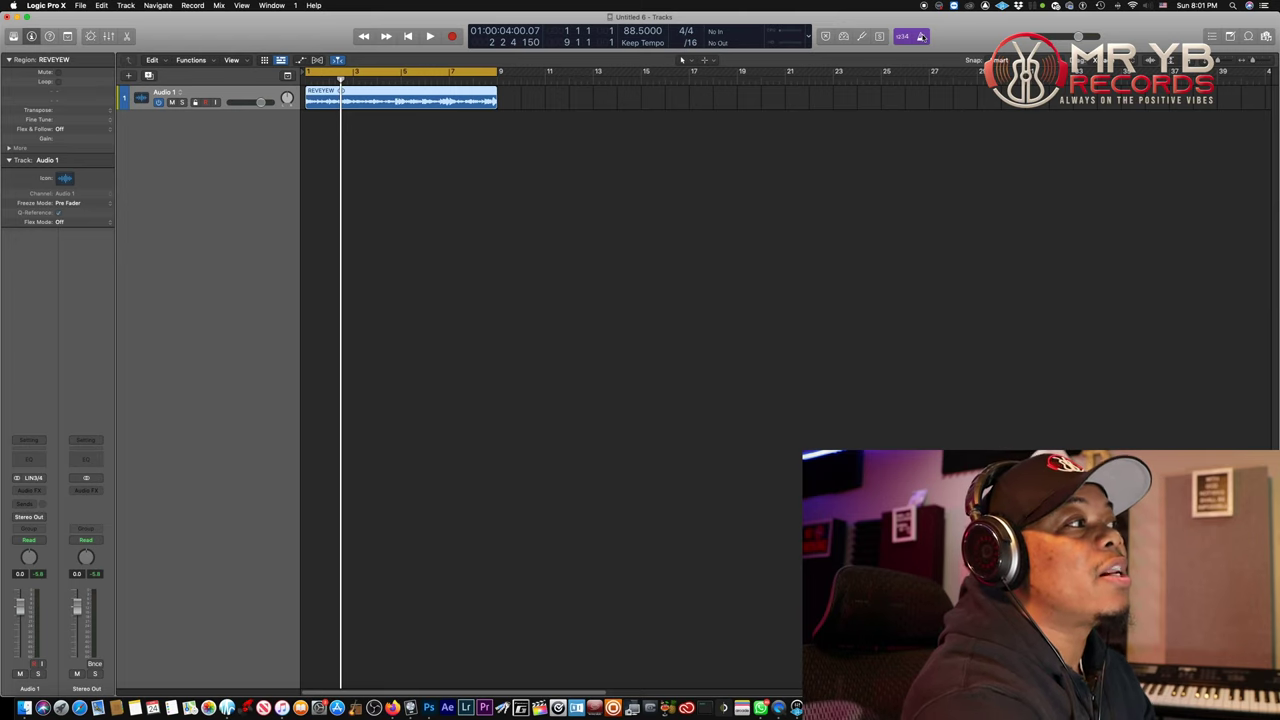
{"action": "key", "text": "space"}
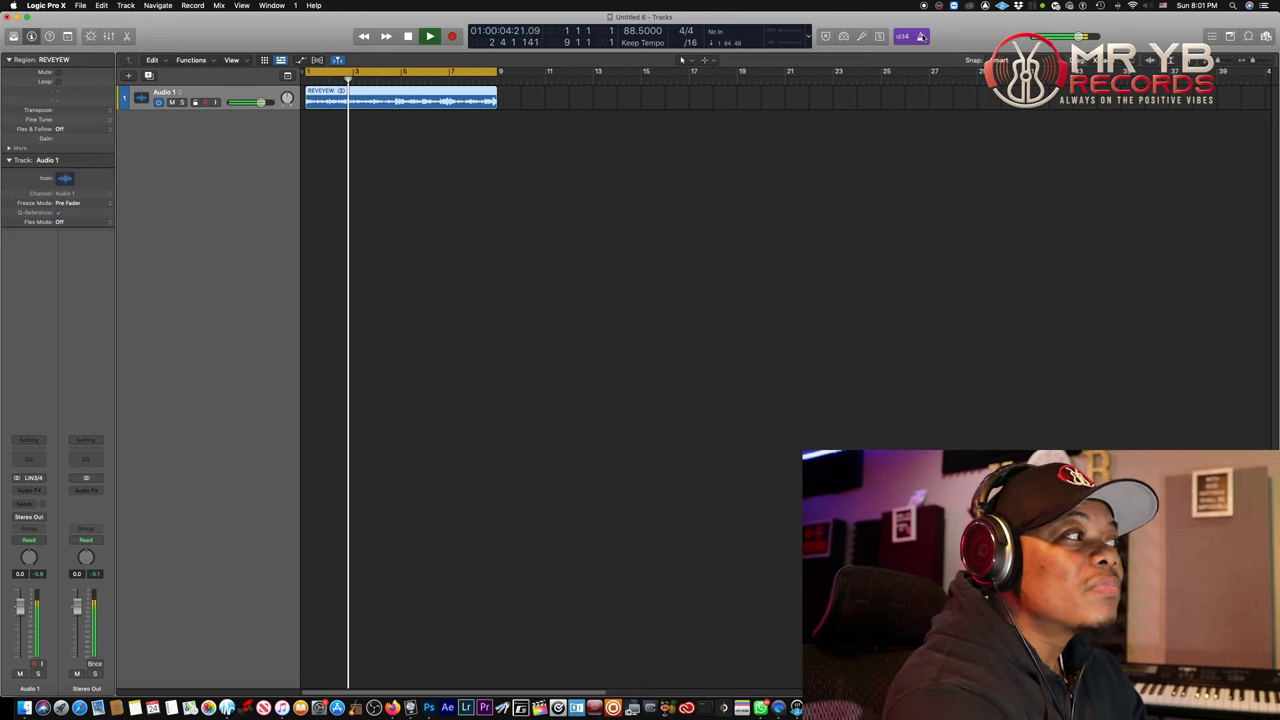
{"action": "key", "text": "space"}
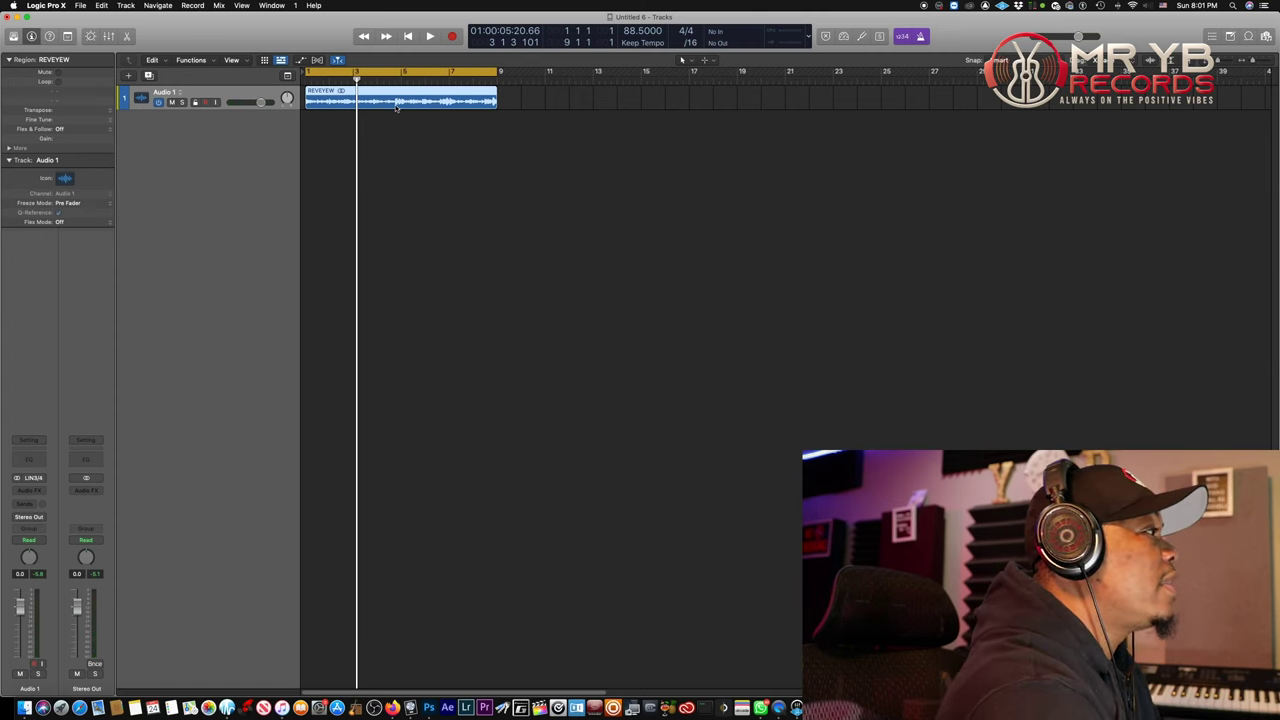
Step: Mute the Audio 1 track and open the Macintosh HD drive in Finder over the project
{"action": "left_click", "coordinate": [171, 103]}
{"action": "left_click_drag", "start_coordinate": [827, 18], "coordinate": [816, 84]}
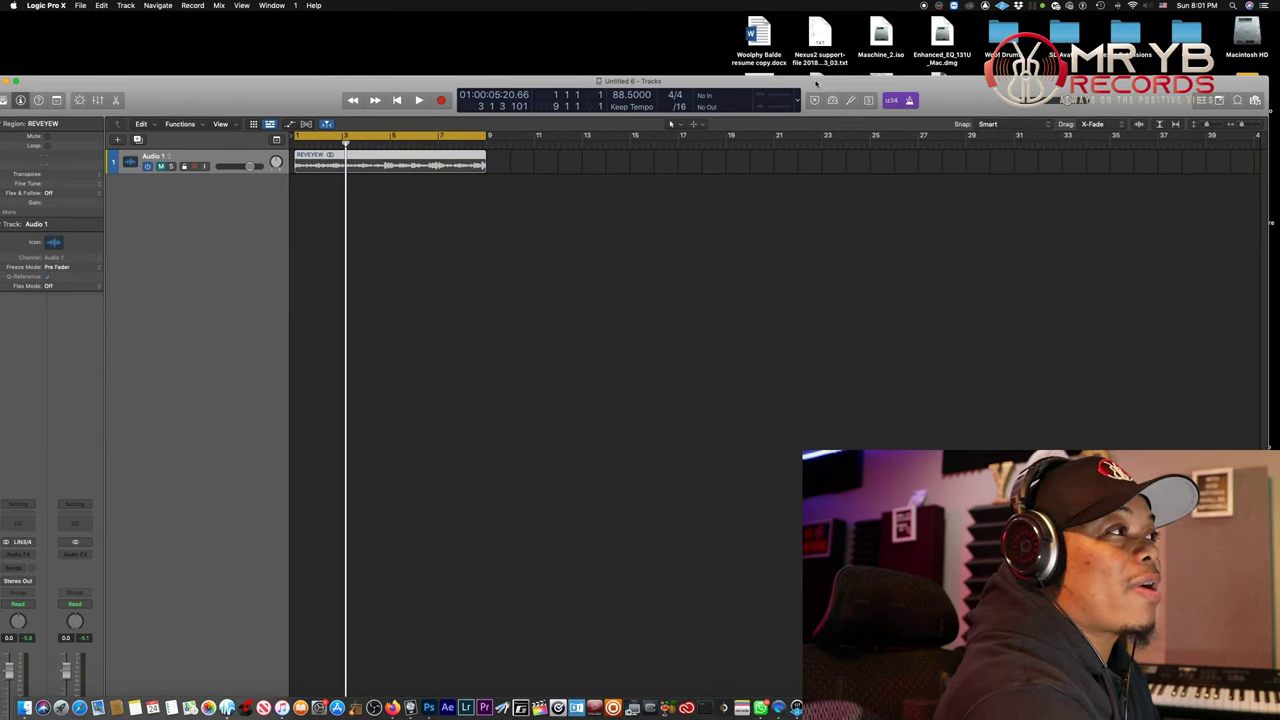
{"action": "double_click", "coordinate": [1247, 35]}
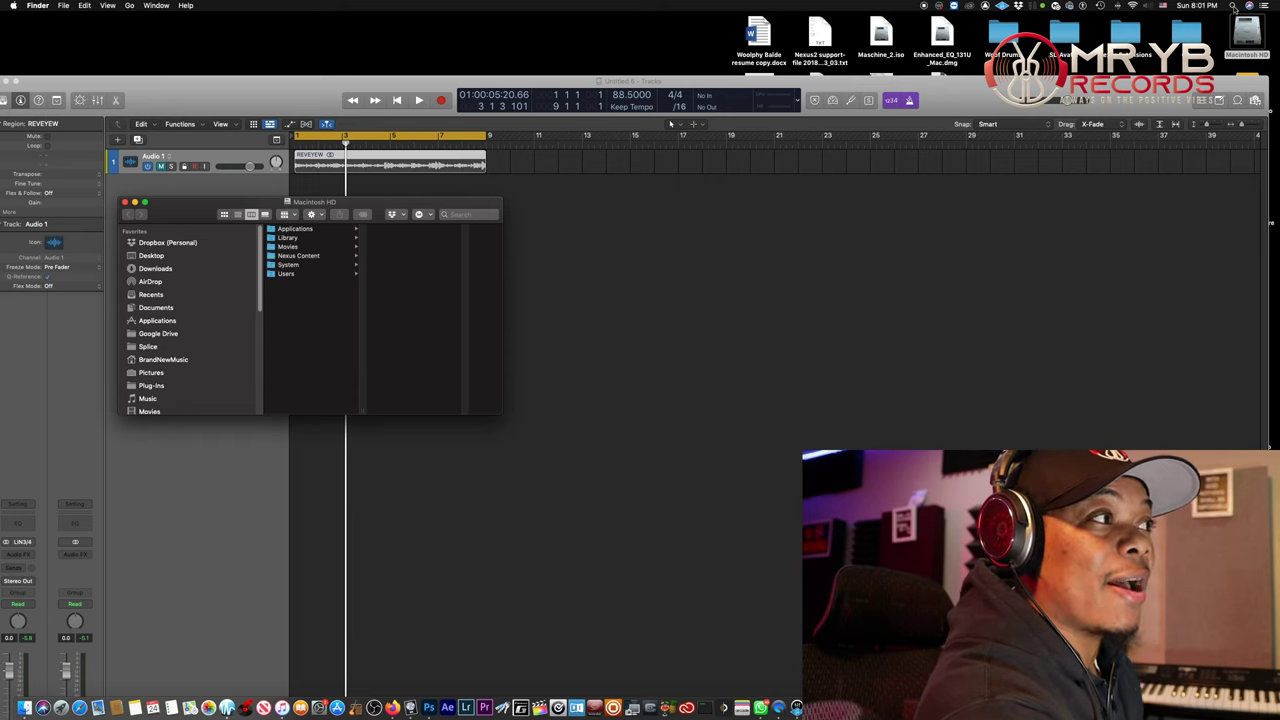
{"action": "key", "text": "super+space"}
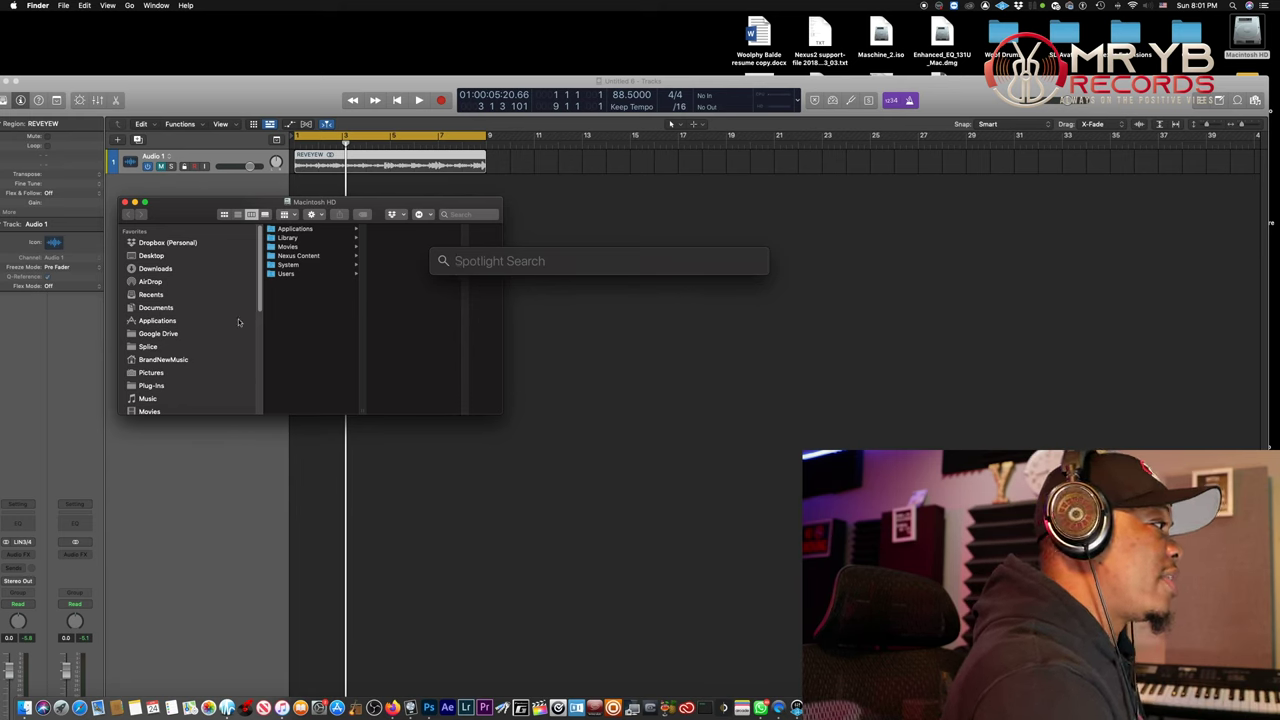
Step: Add REVEYEW.wav from the Finder's Desktop folder as a new track below Audio 1, starting at bar 1
{"action": "left_click", "coordinate": [151, 258]}
{"action": "left_click", "coordinate": [153, 259]}
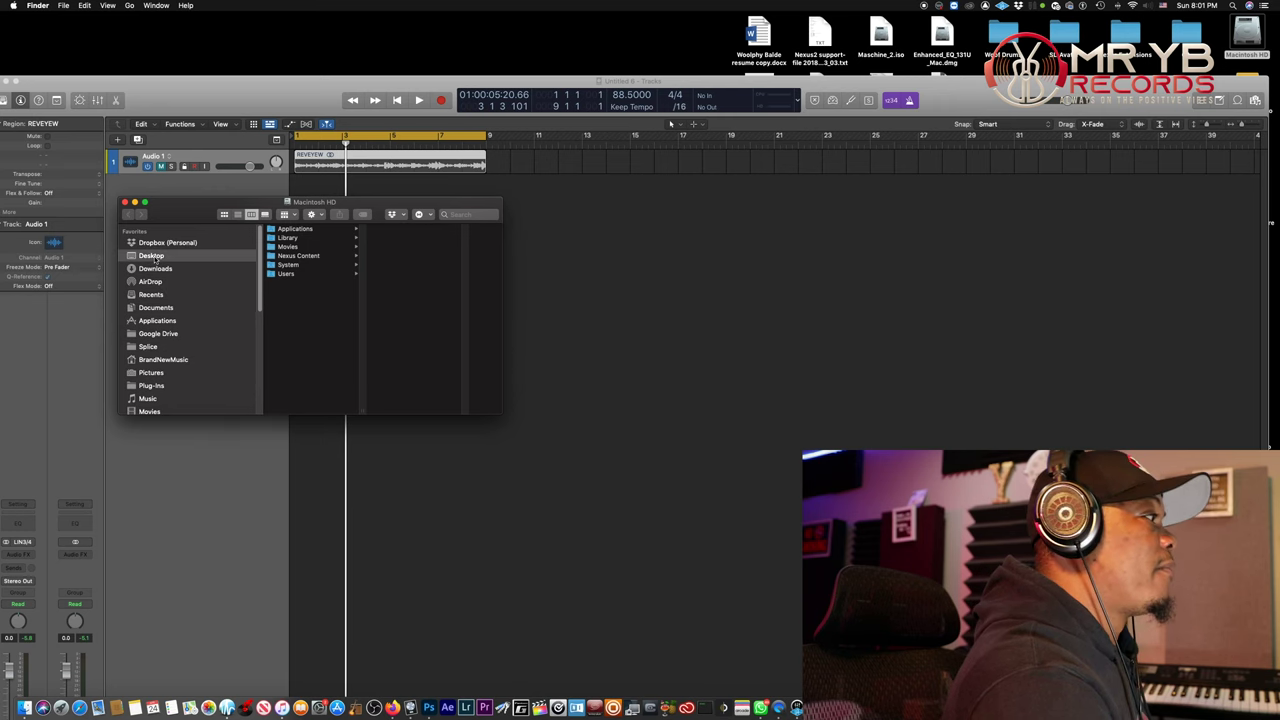
{"action": "scroll", "coordinate": [351, 318], "scroll_direction": "down", "scroll_amount": 10}
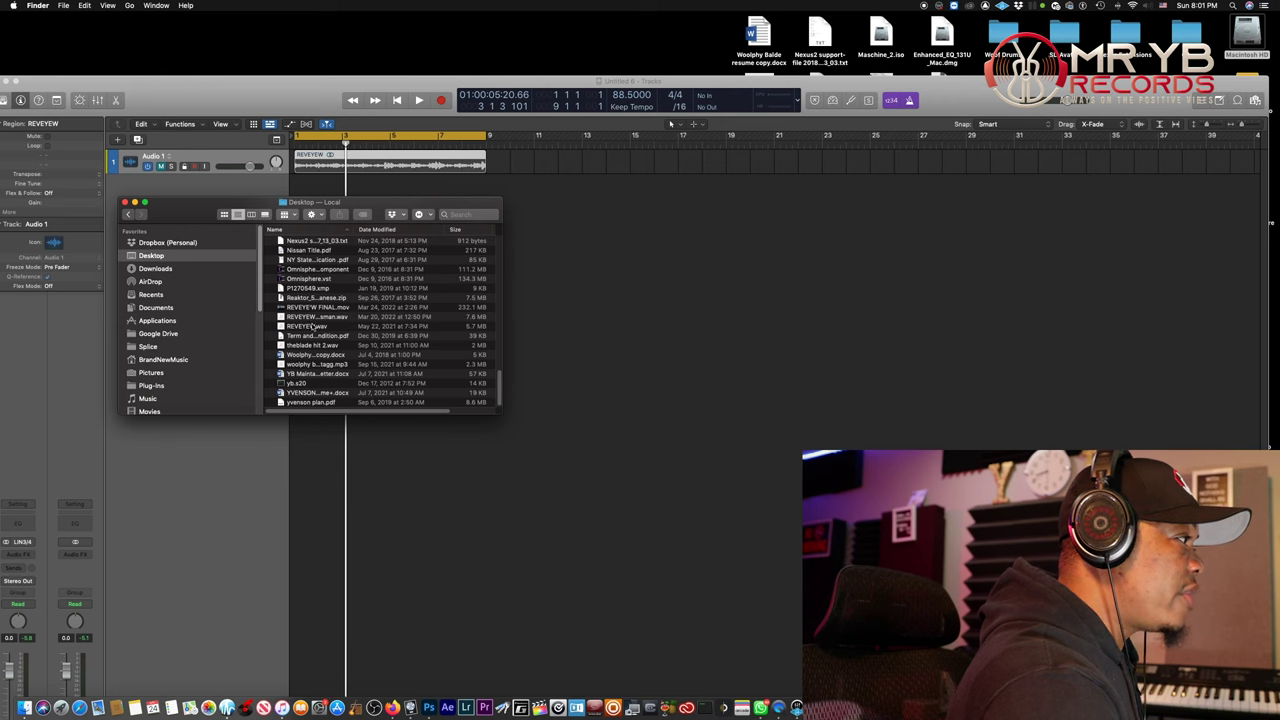
{"action": "left_click", "coordinate": [313, 327]}
{"action": "left_click_drag", "start_coordinate": [364, 204], "coordinate": [549, 251]}
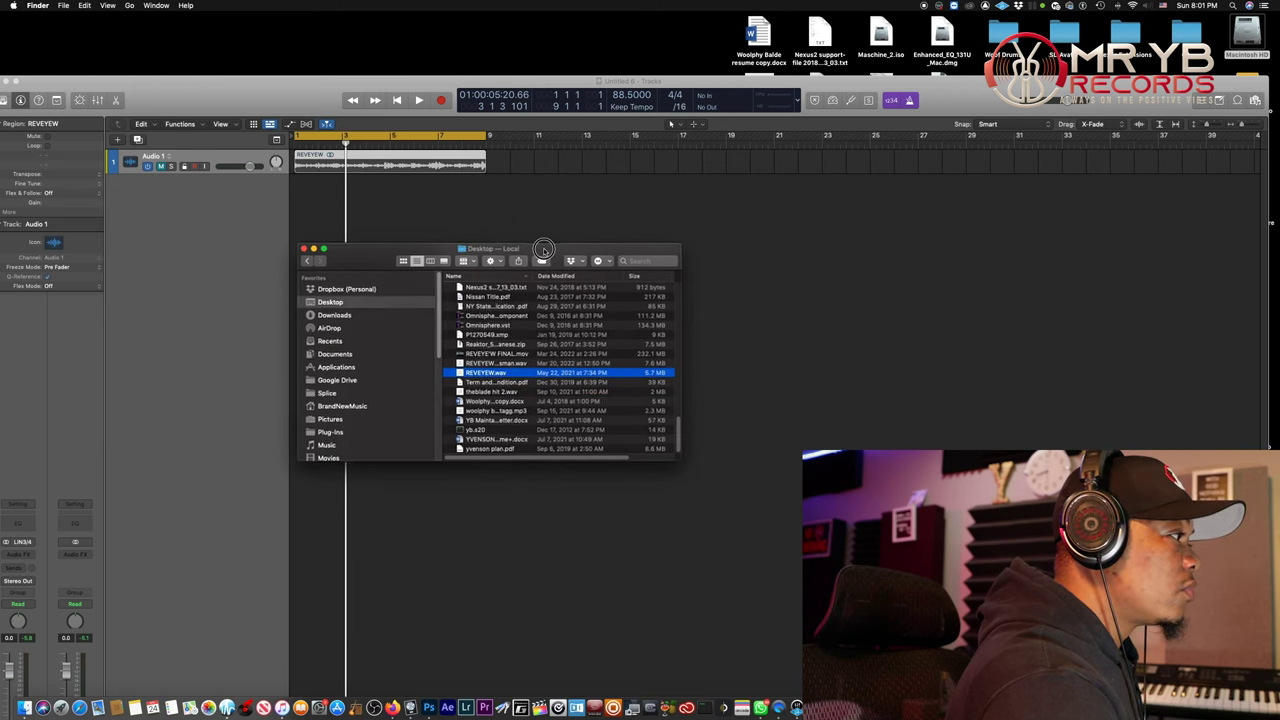
{"action": "left_click_drag", "start_coordinate": [486, 372], "coordinate": [298, 192]}
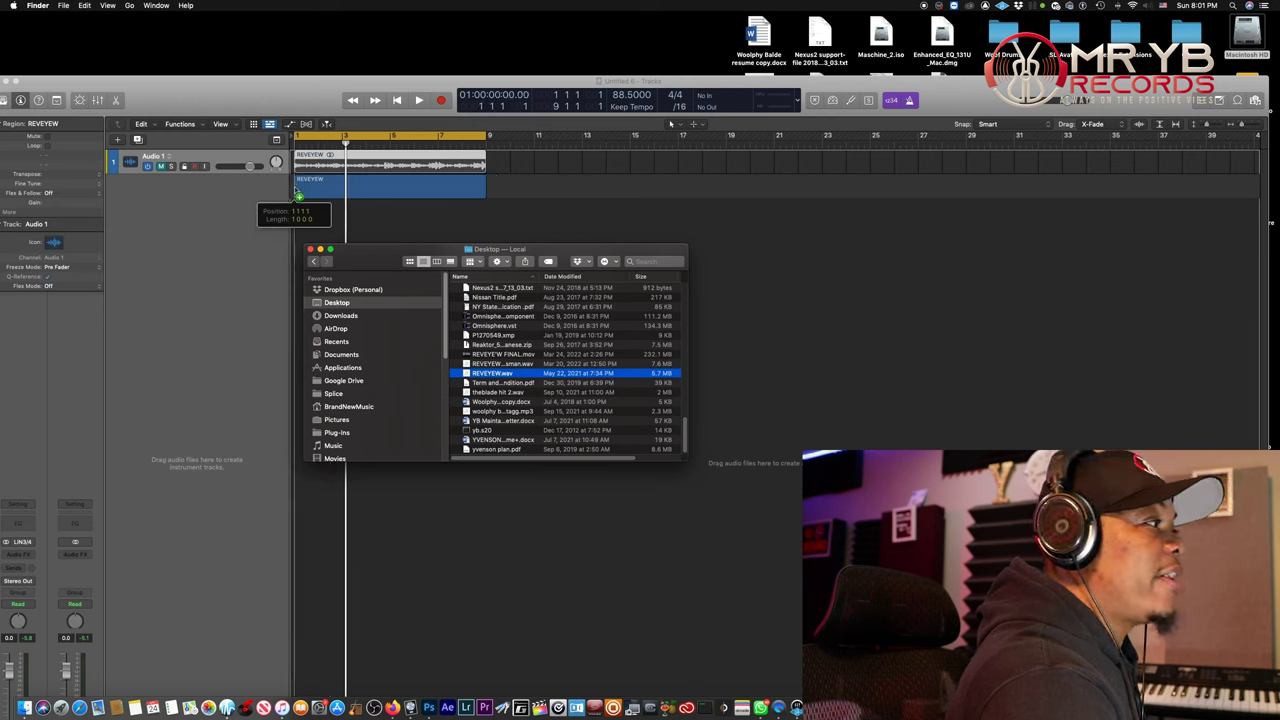
{"action": "left_click_drag", "start_coordinate": [478, 178], "coordinate": [478, 180]}
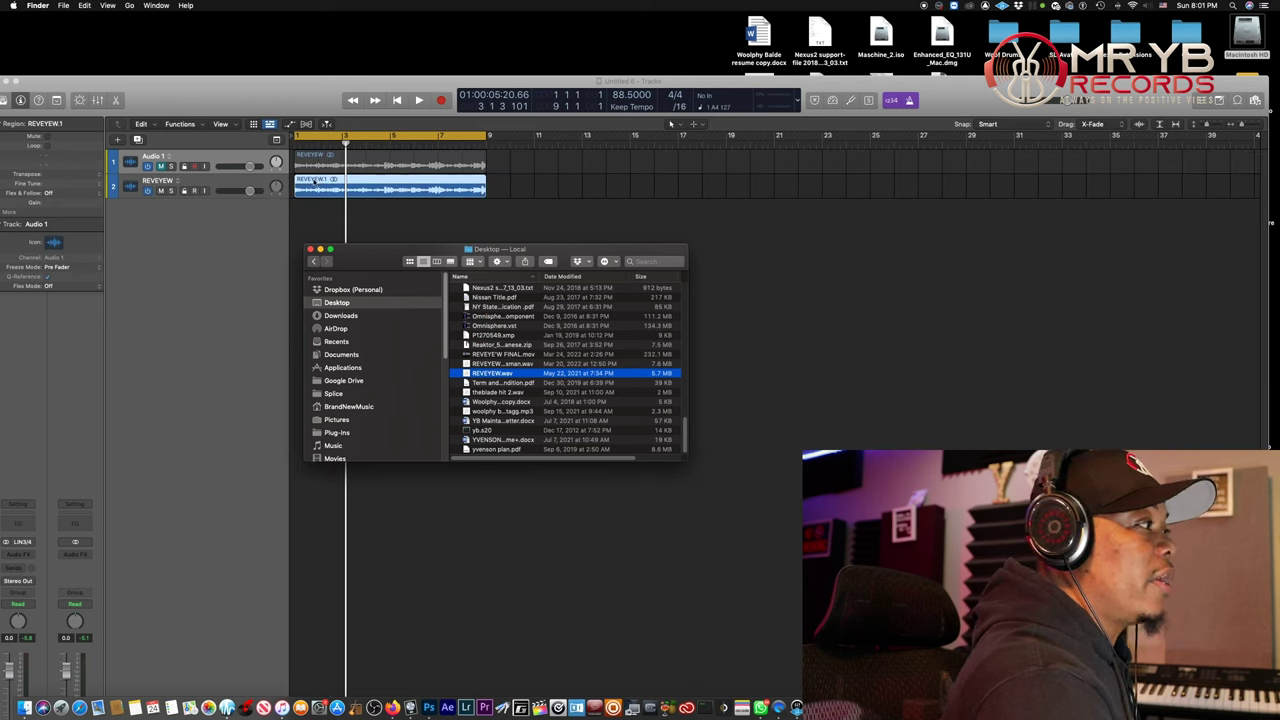
Step: Select the new REVEYEW track, return the project window to its full-screen position and play the track briefly
{"action": "left_click", "coordinate": [246, 181]}
{"action": "left_click_drag", "start_coordinate": [296, 104], "coordinate": [307, 21]}
{"action": "key", "text": "space"}
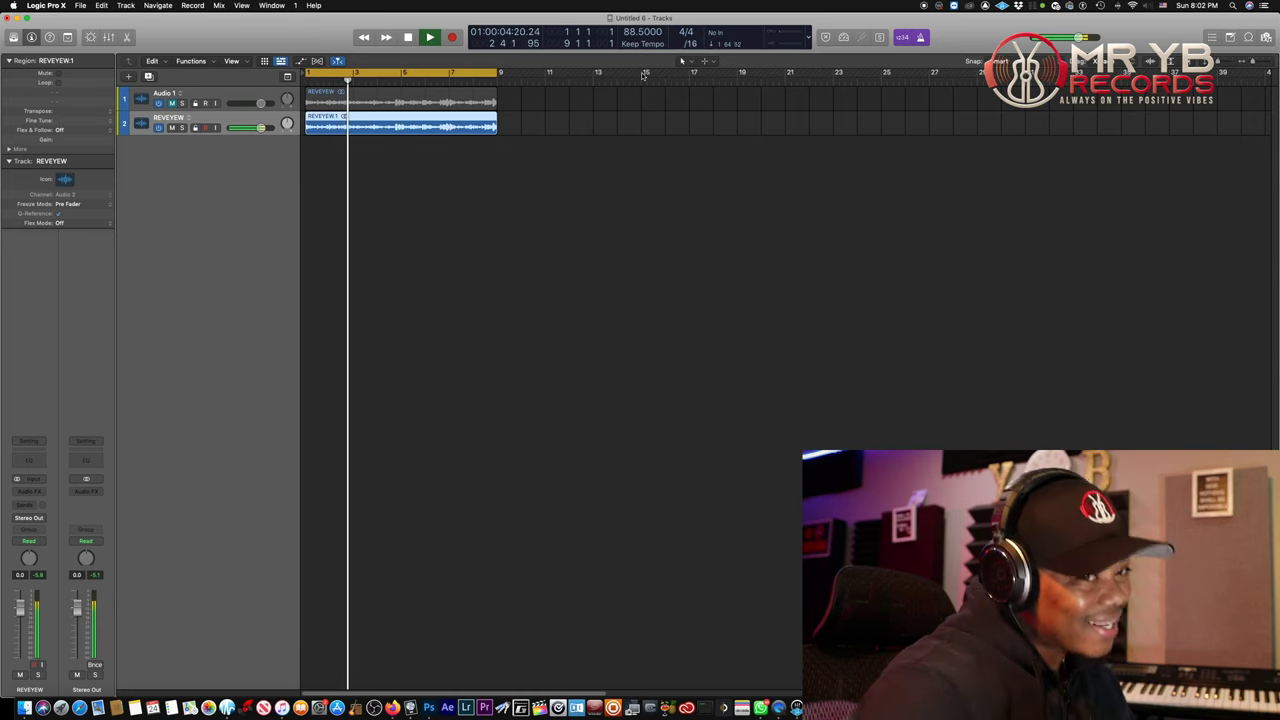
{"action": "key", "text": "space"}
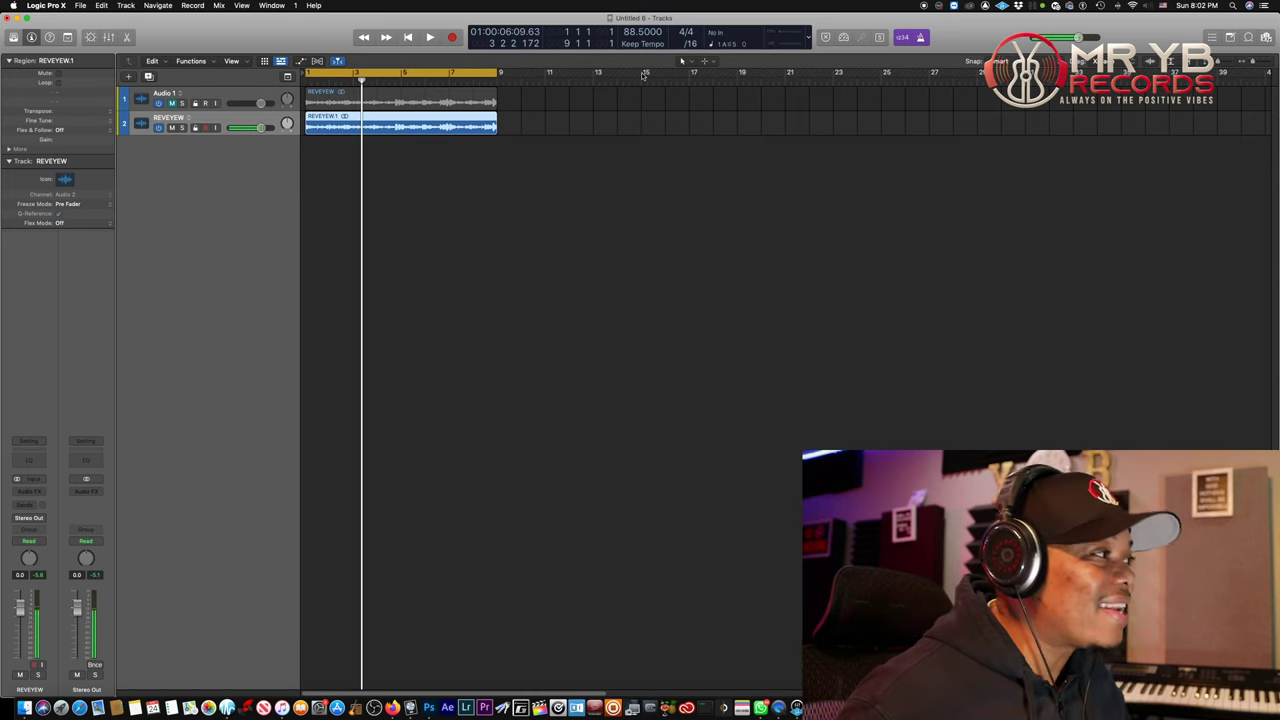
Step: Create one new audio track below REVEYEW with Input 1 as its input and Output 1 + 2 as its output
{"action": "left_click", "coordinate": [130, 80]}
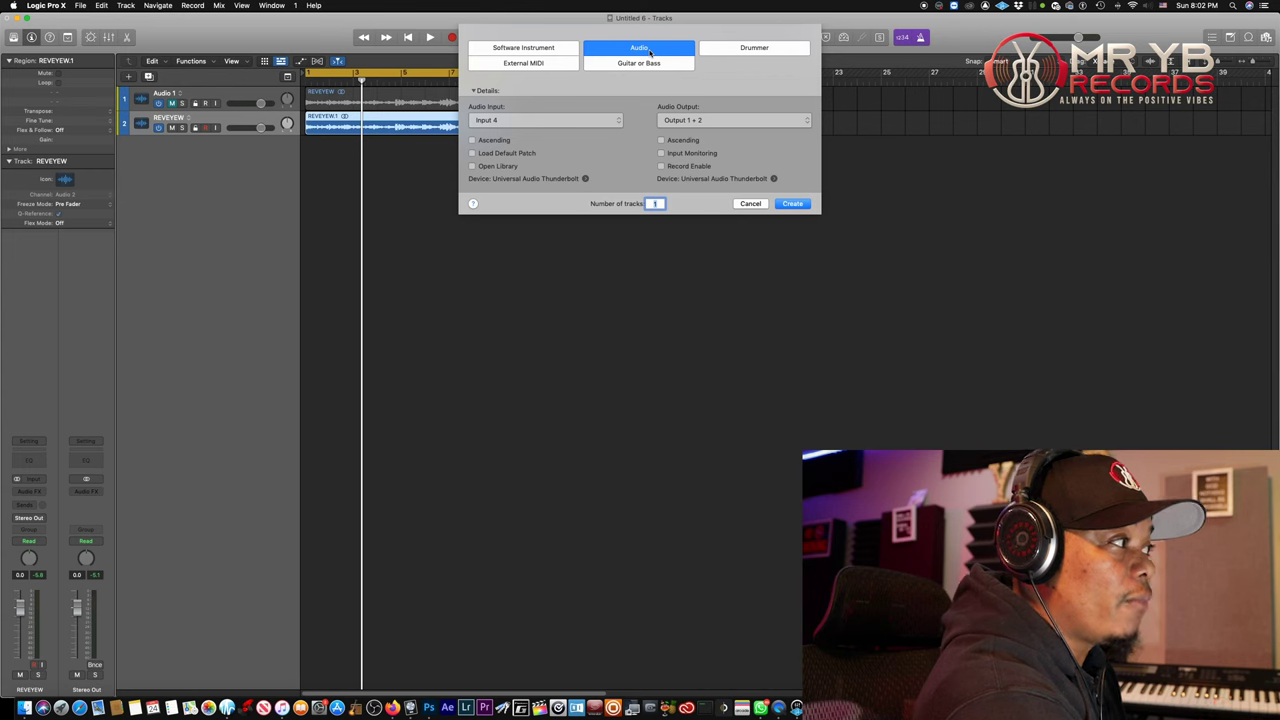
{"action": "left_click", "coordinate": [545, 121]}
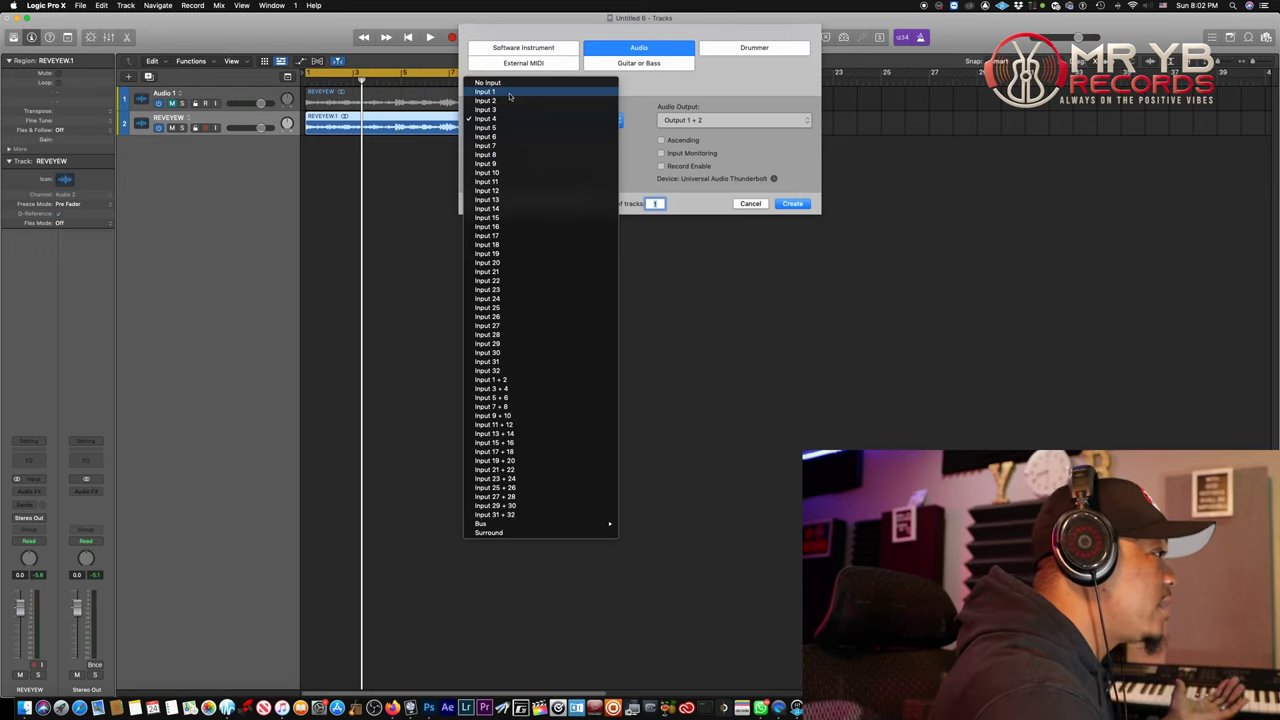
{"action": "left_click", "coordinate": [510, 92]}
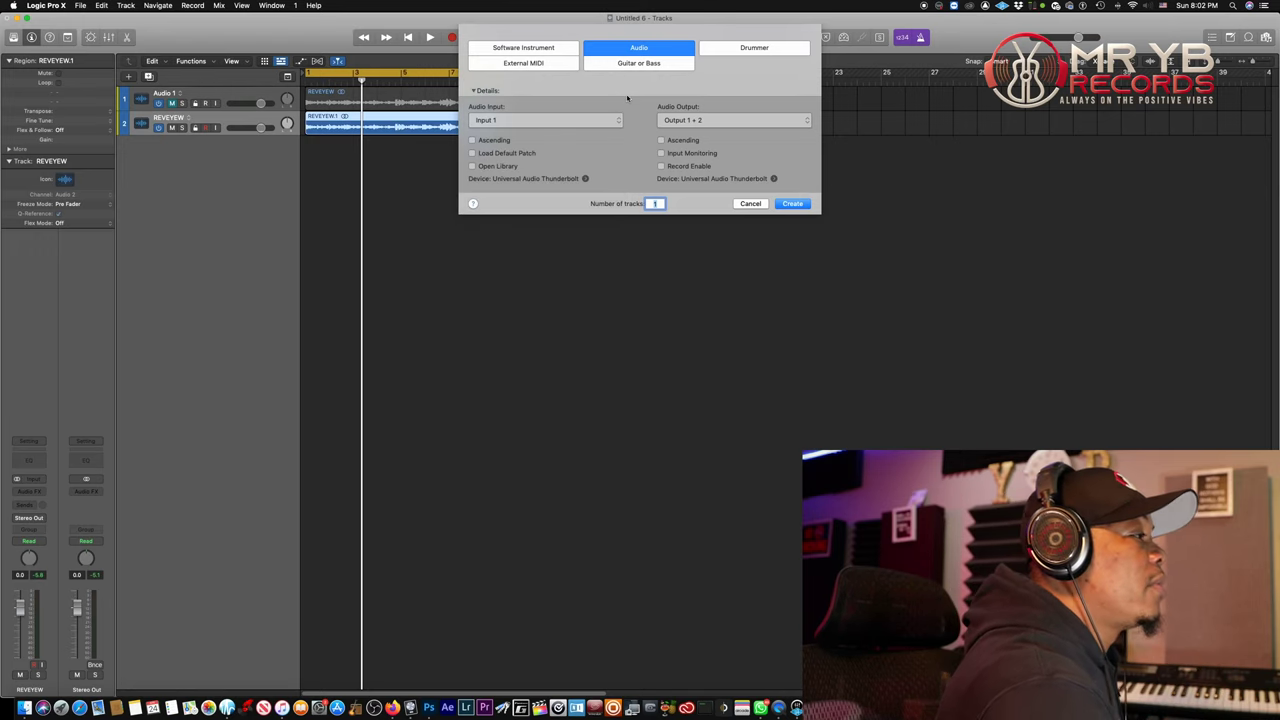
{"action": "left_click", "coordinate": [795, 204]}
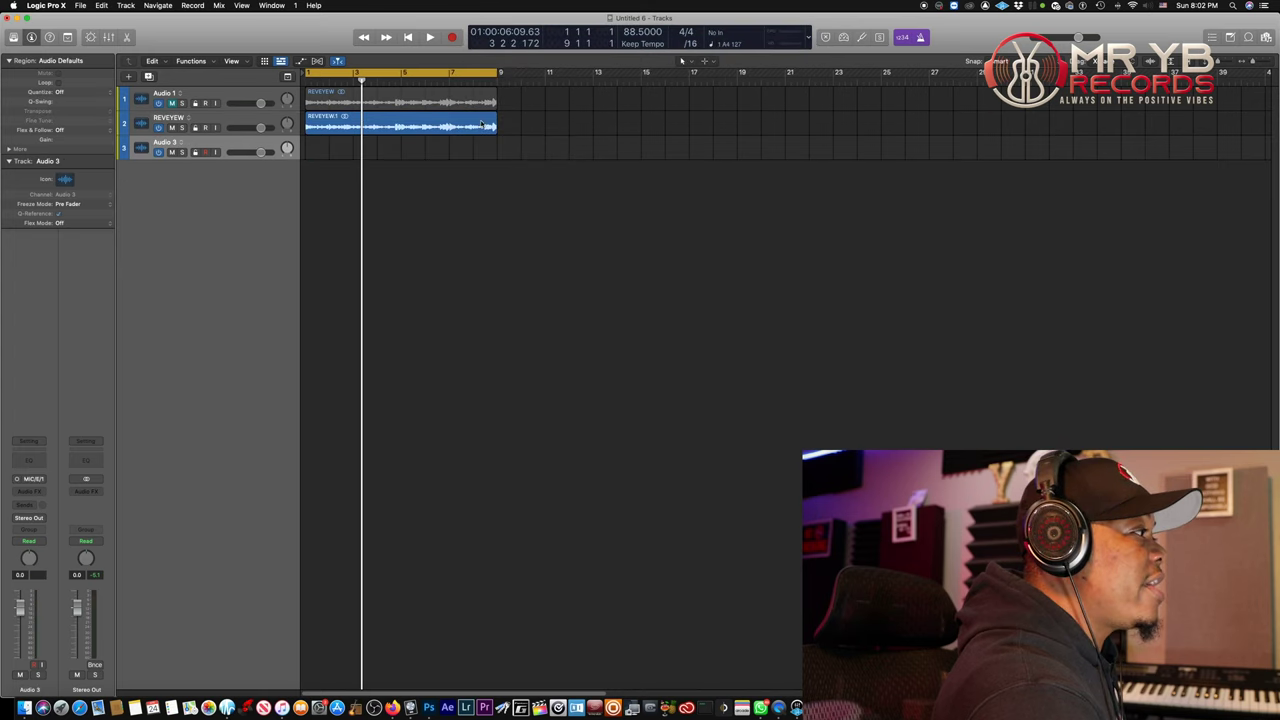
Step: Turn on input monitoring for Audio 3 and record a take on it from bar 1 to about bar 6
{"action": "left_click", "coordinate": [215, 153]}
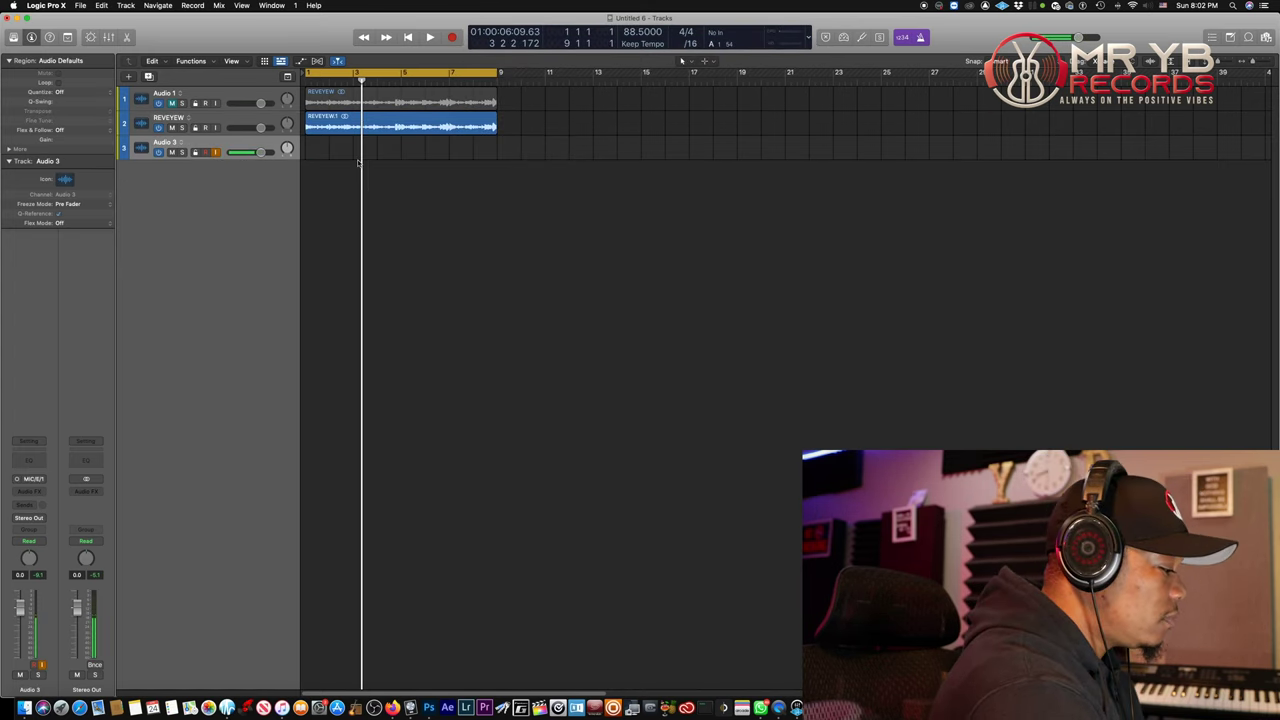
{"action": "key", "text": "r"}
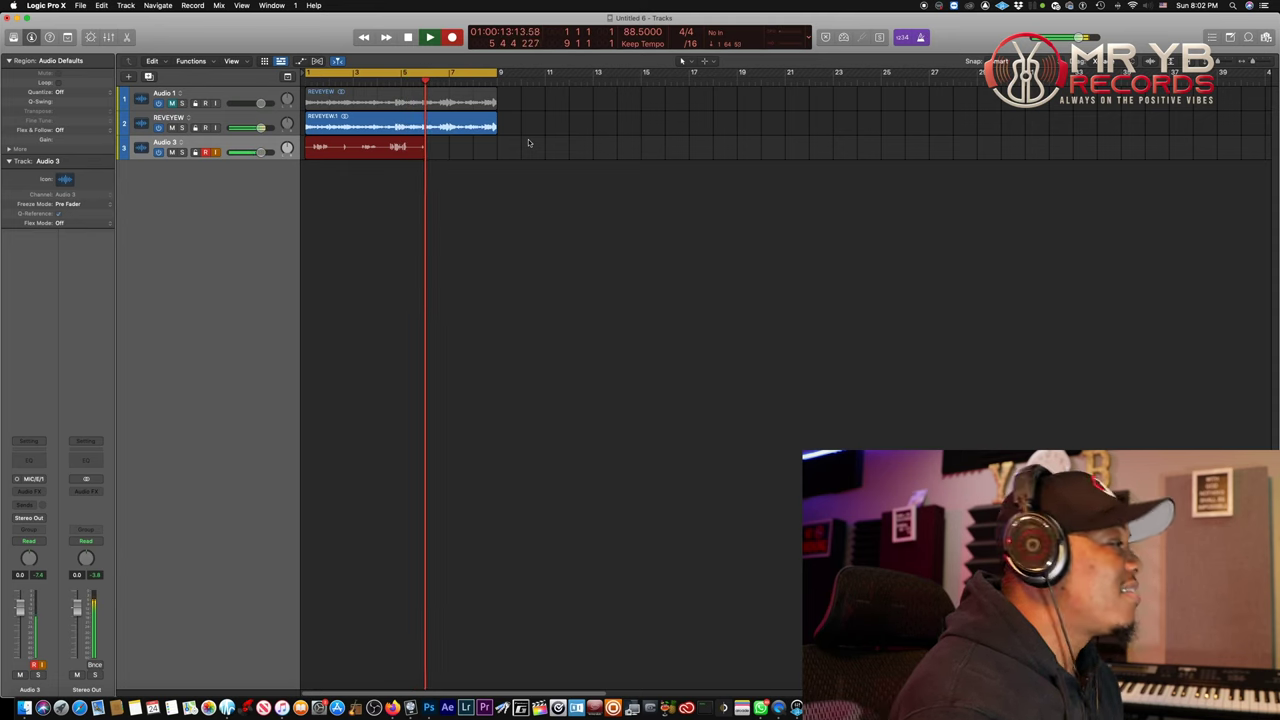
{"action": "key", "text": "space"}
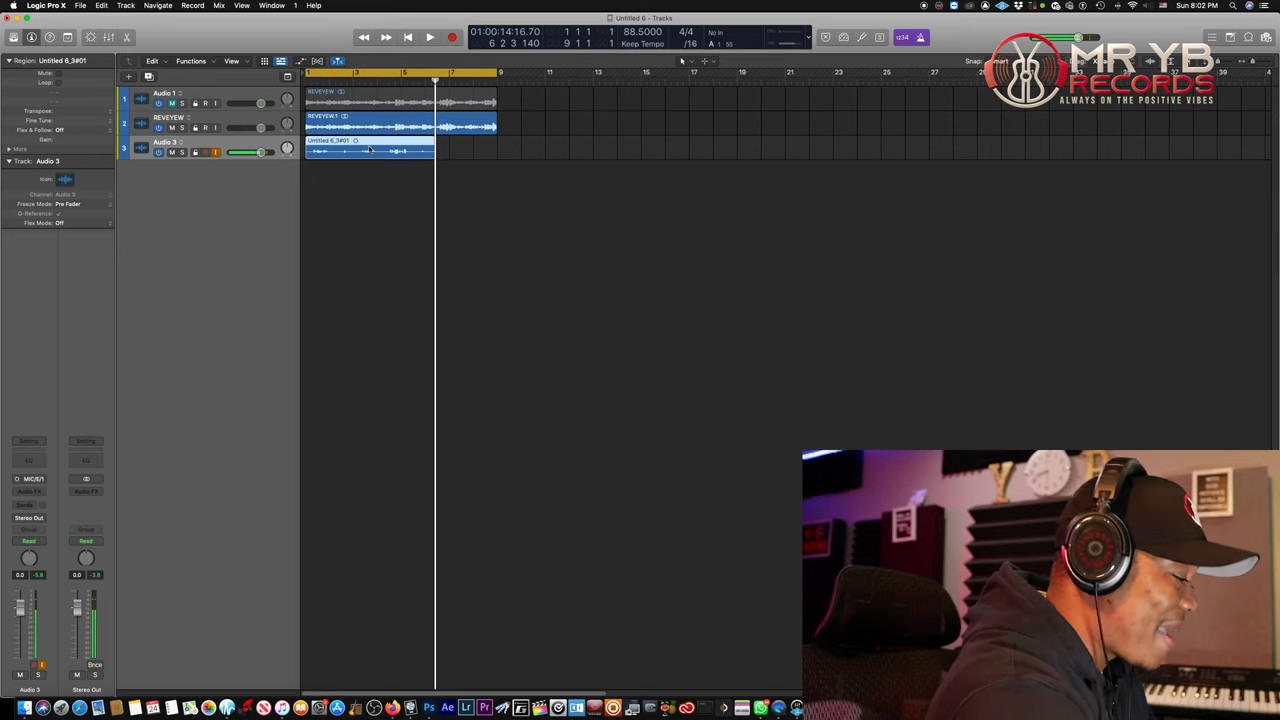
Step: Play the new take from bar 1, soloing Audio 3 partway, and after stopping turn off its solo and input monitoring
{"action": "key", "text": "Return"}
{"action": "key", "text": "space"}
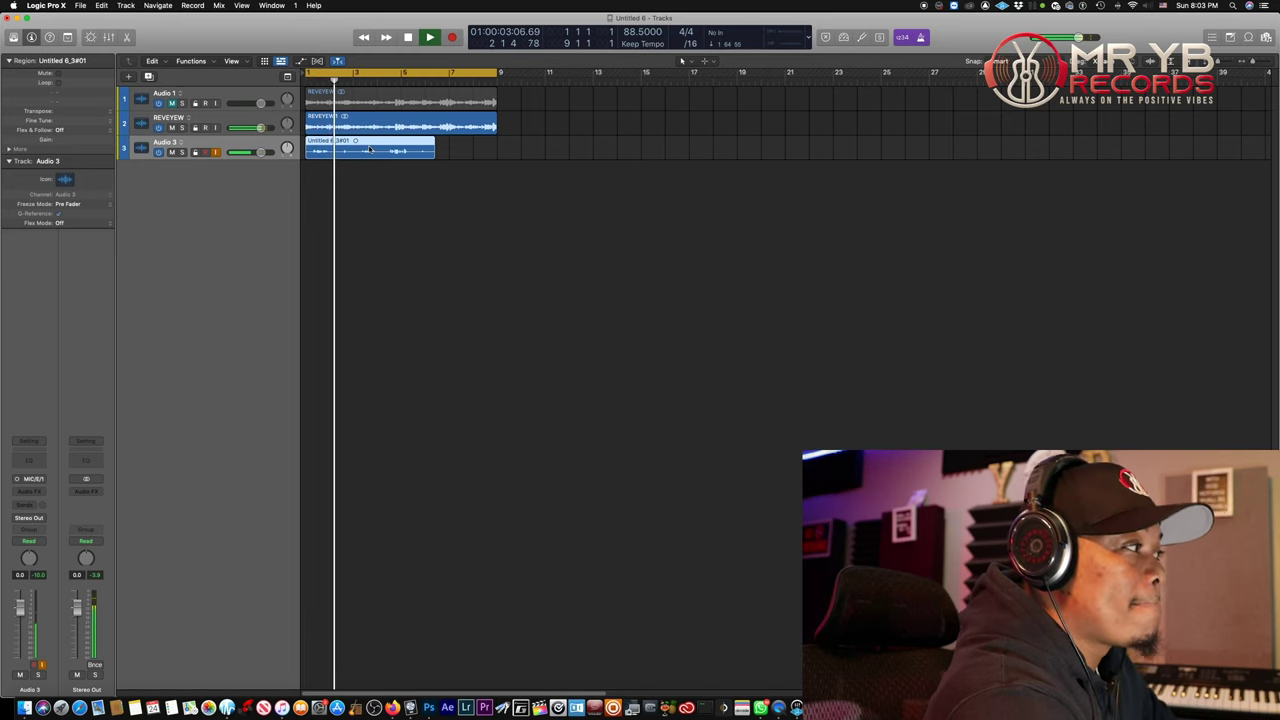
{"action": "left_click", "coordinate": [182, 152]}
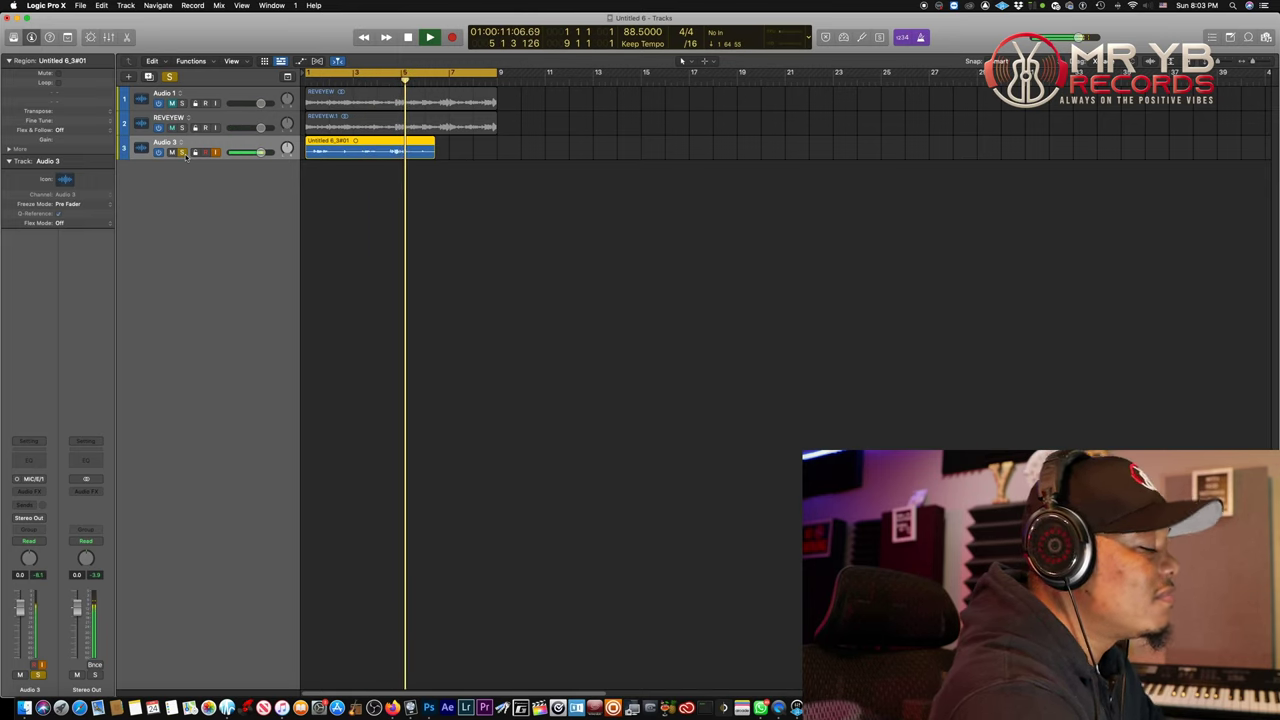
{"action": "key", "text": "space"}
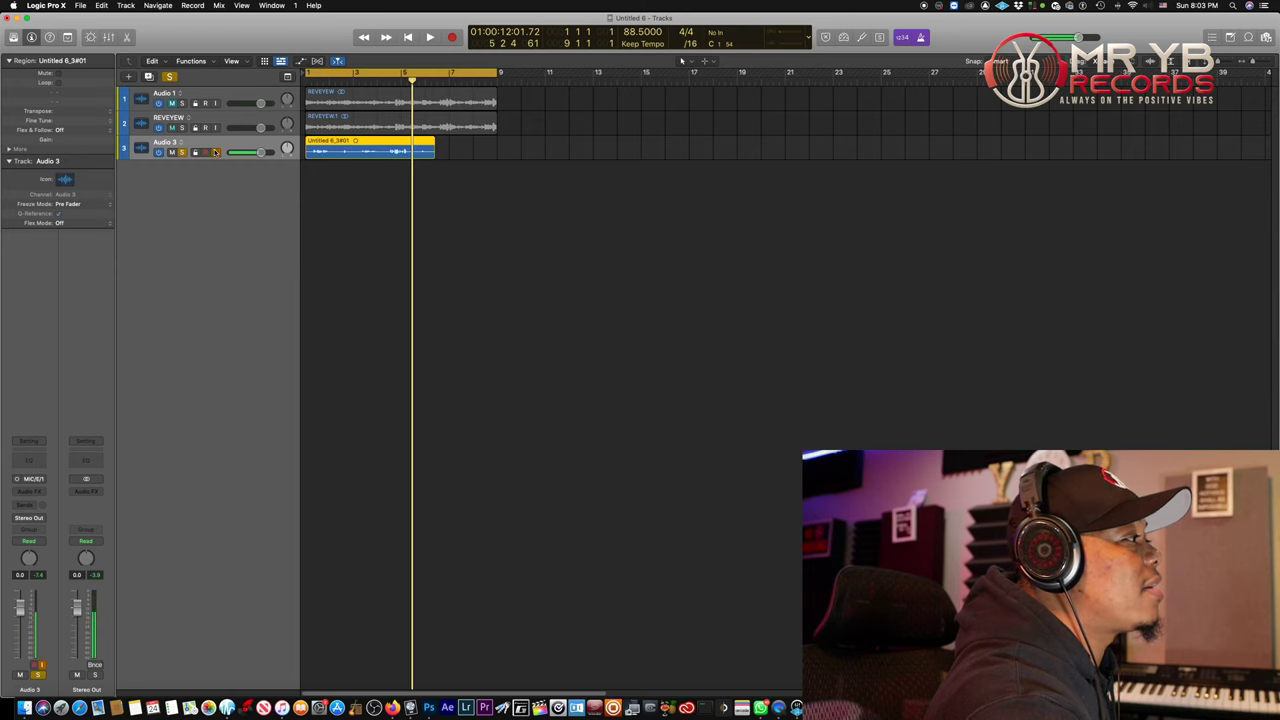
{"action": "left_click", "coordinate": [182, 152]}
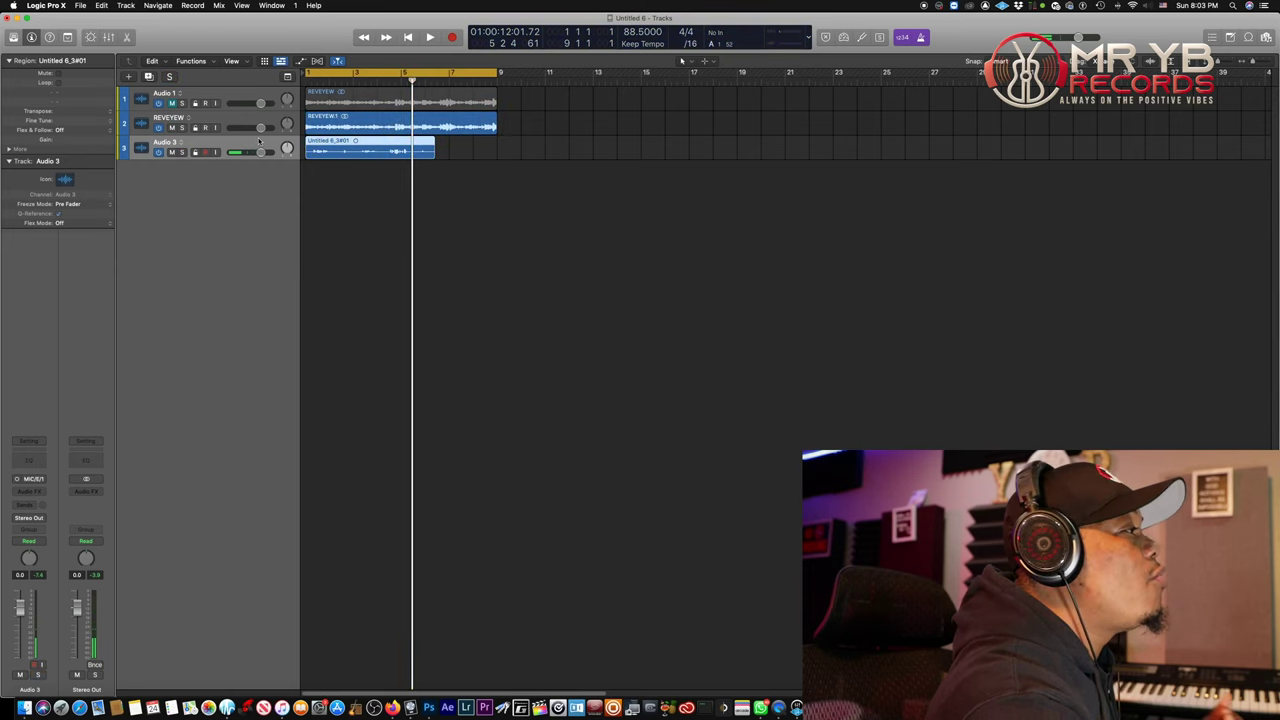